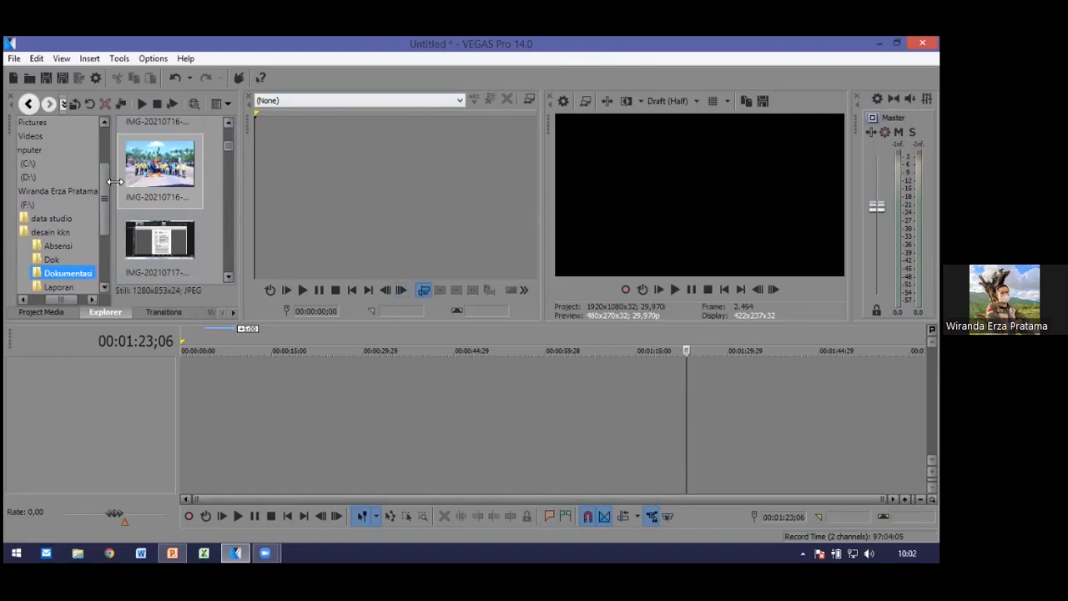
Add the group photo from the Dokumentasi folder to a new video track near the start of the timeline
click(143, 107)
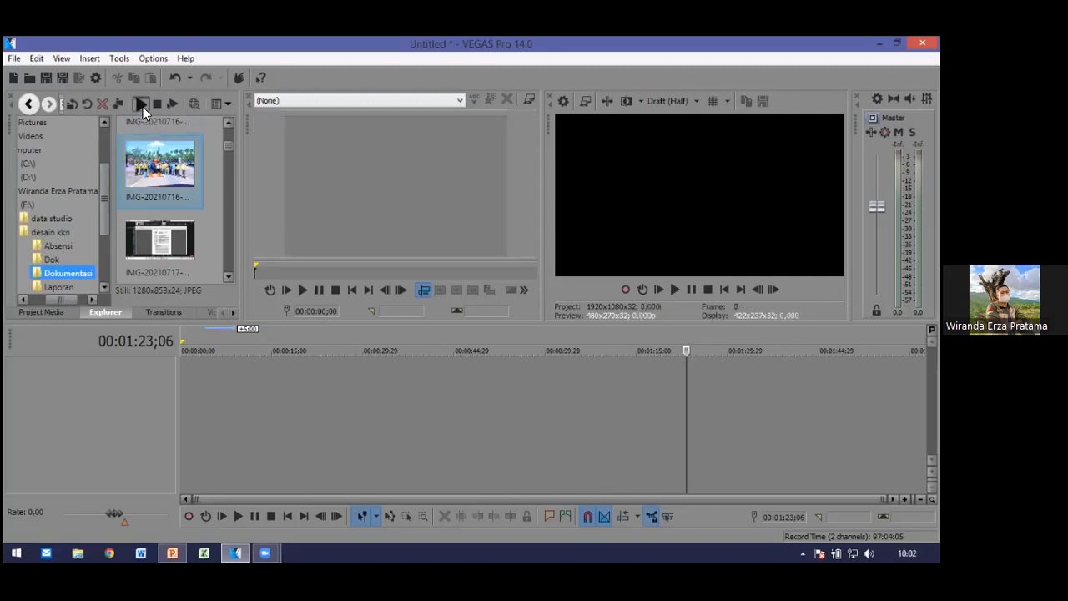
click(153, 106)
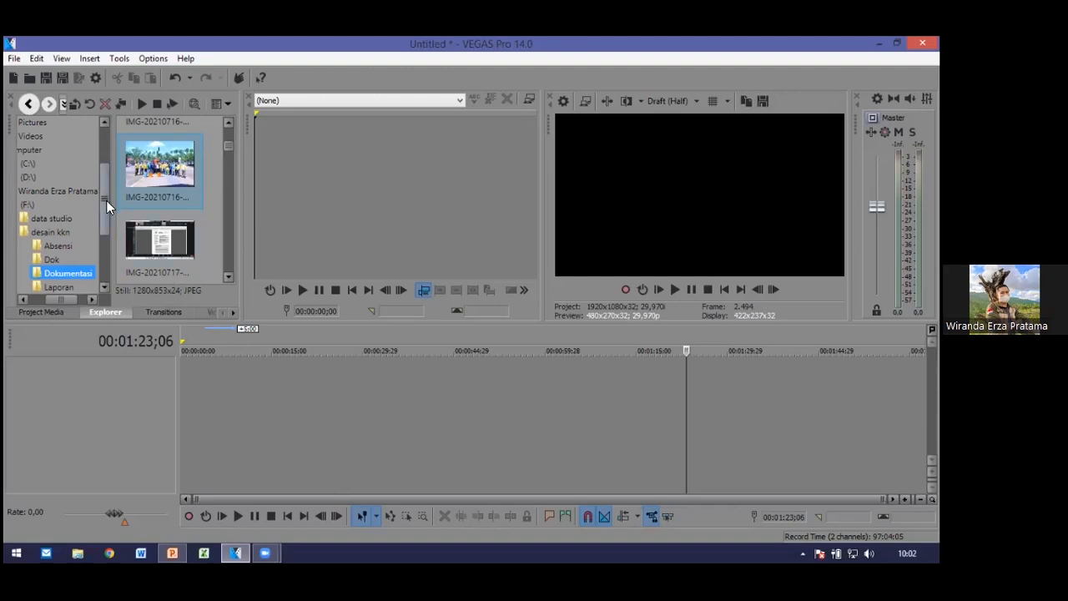
drag(107, 191, 107, 205)
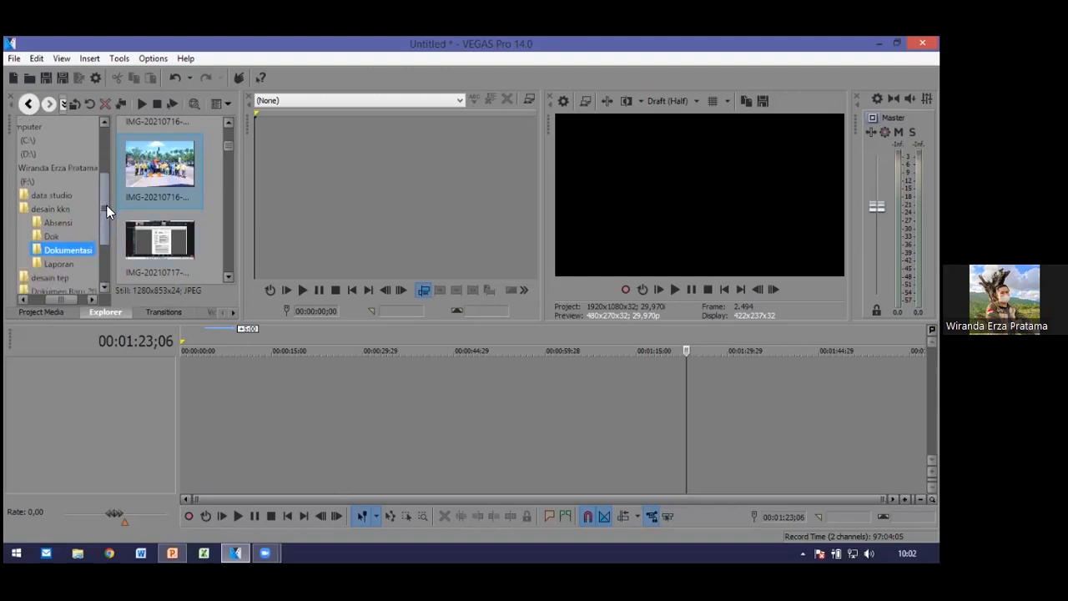
click(66, 249)
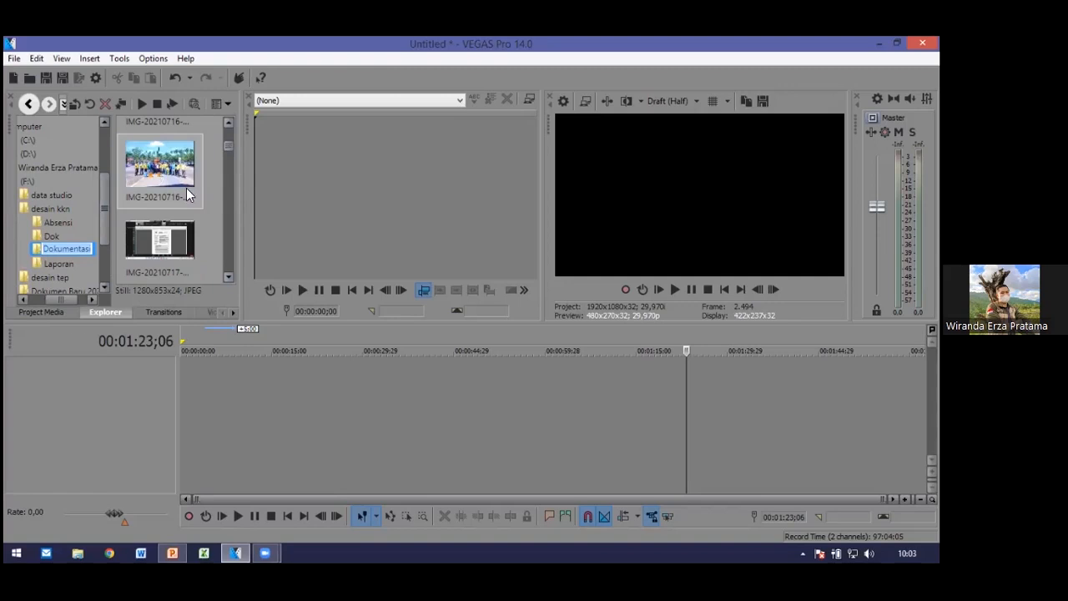
click(166, 169)
drag(167, 172, 191, 383)
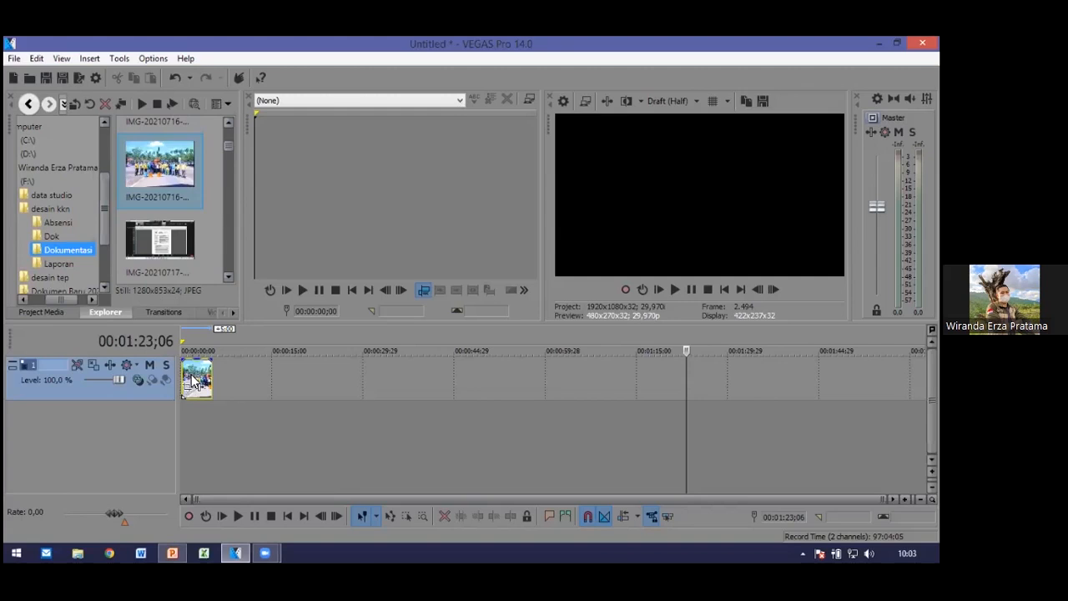
Crop the group photo with the 16:9 Widescreen TV aspect ratio pan/crop preset
click(193, 380)
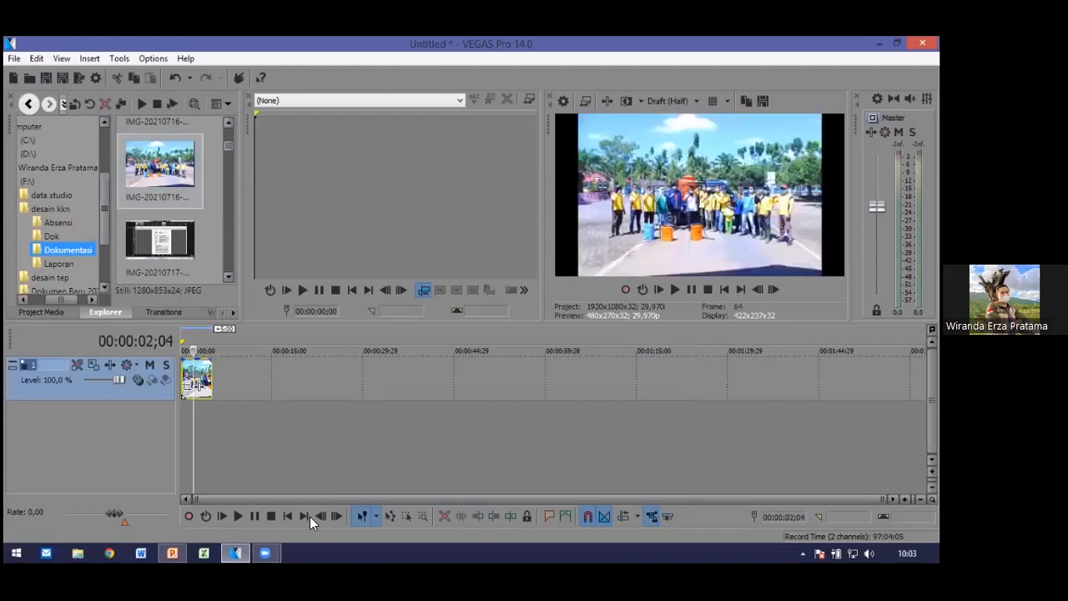
scroll(363, 433, up, 2)
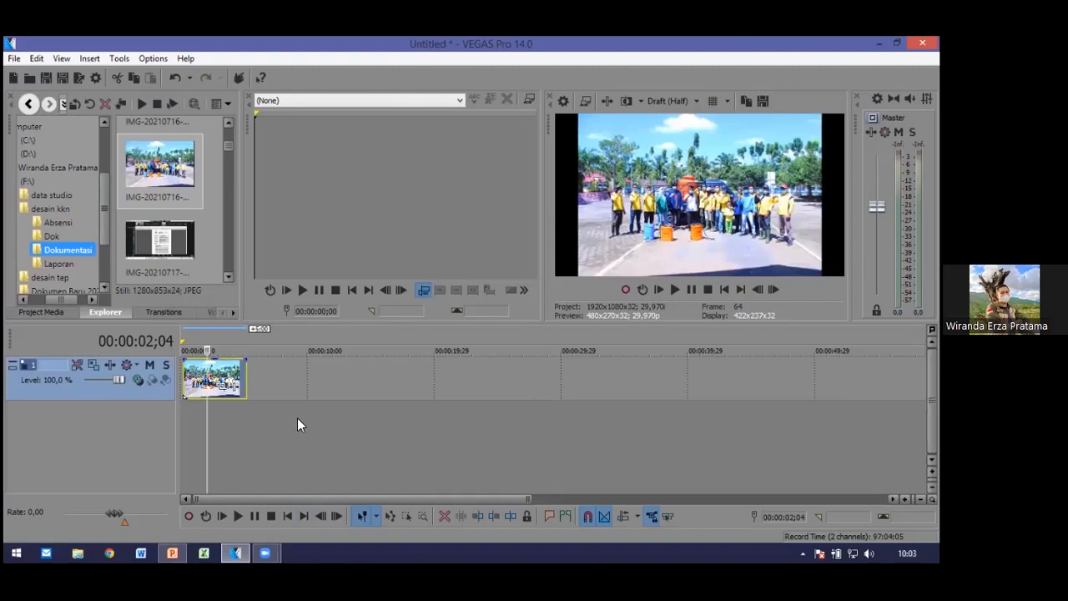
scroll(295, 397, up, 4)
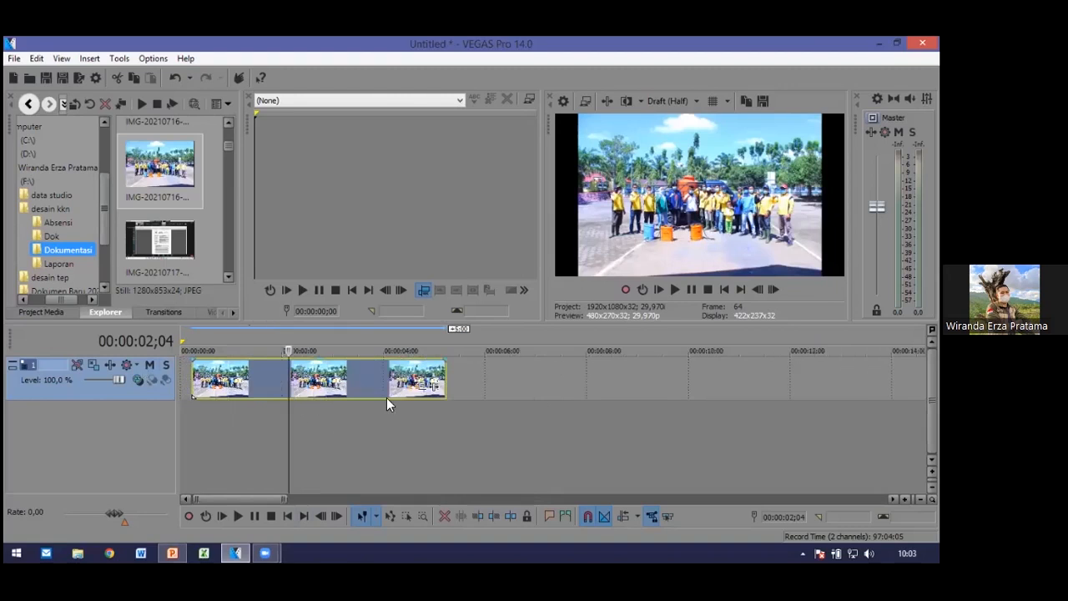
scroll(288, 389, down, 2)
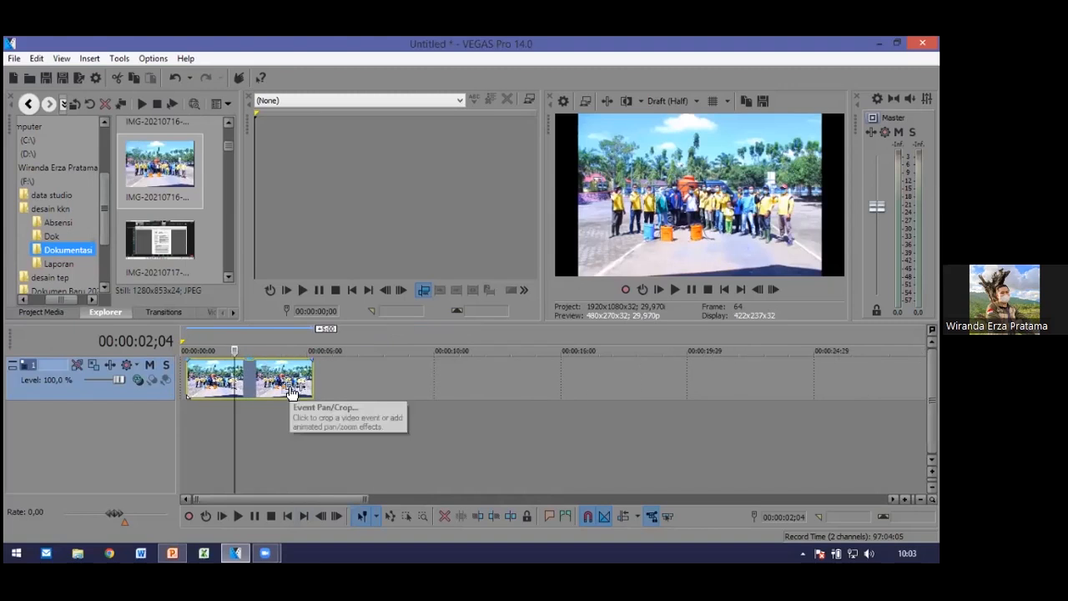
click(291, 389)
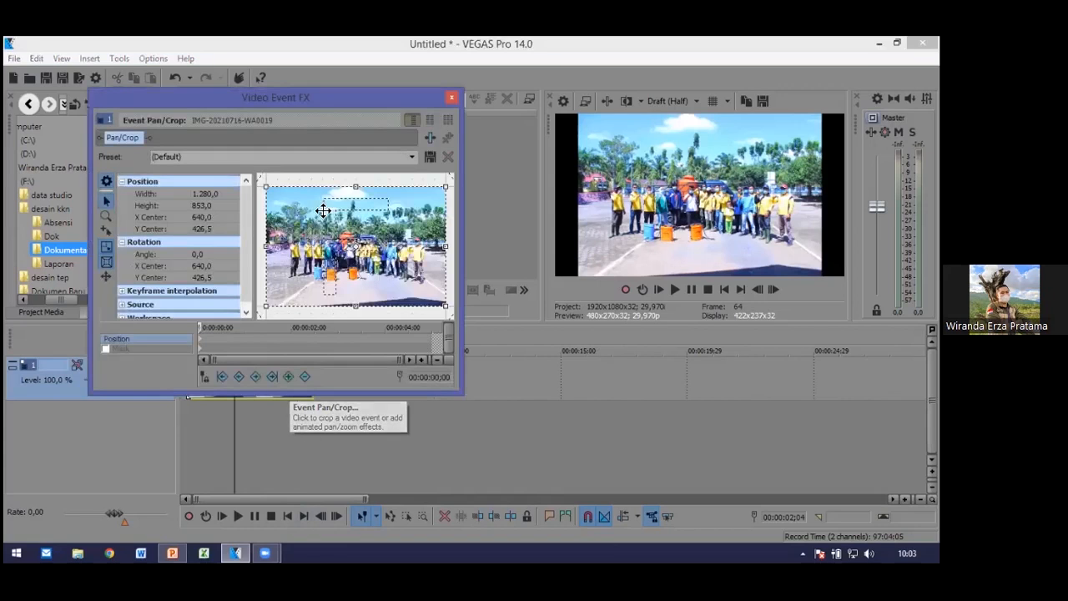
click(412, 157)
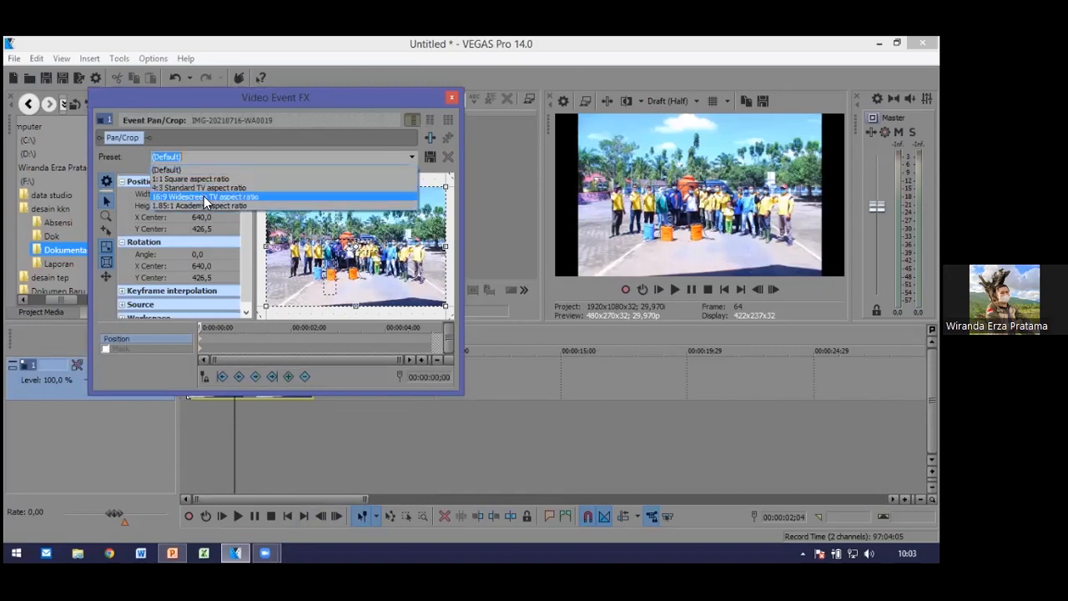
click(204, 196)
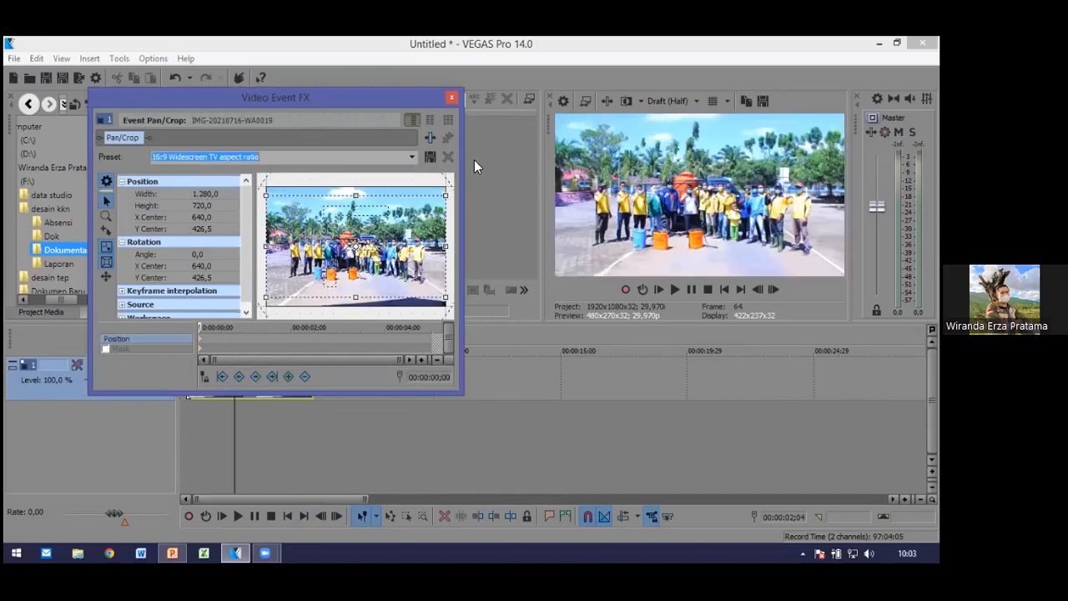
click(454, 98)
Move the group photo clip to the very start of the timeline
scroll(354, 473, up, 3)
scroll(348, 463, down, 2)
drag(285, 369, 273, 369)
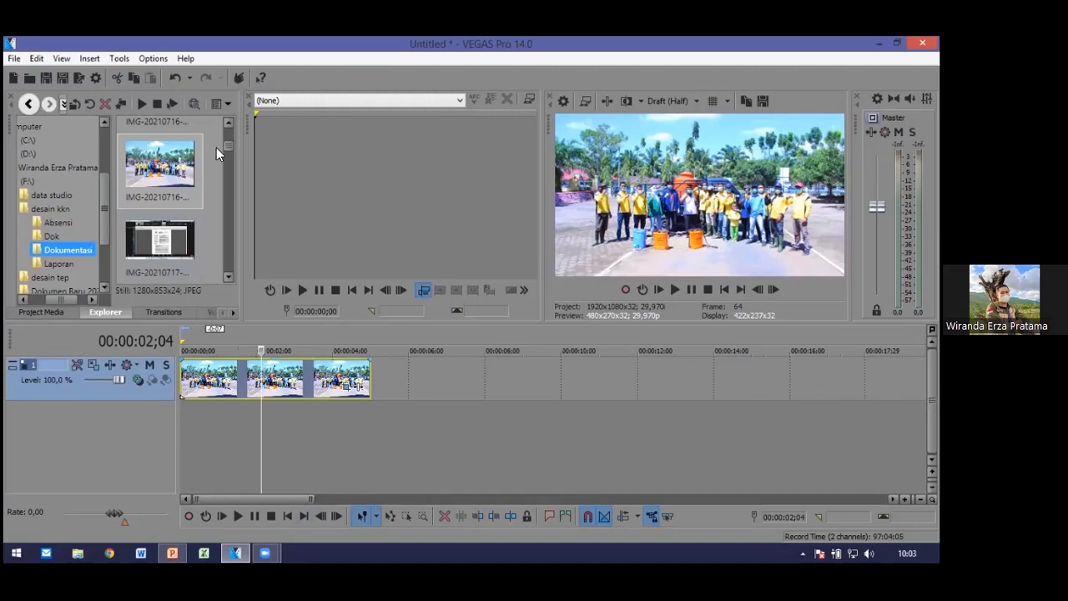
Add the IMG-20210714 photo of the person sweeping the floor to the same track, a short gap after the group photo
scroll(230, 142, up, 4)
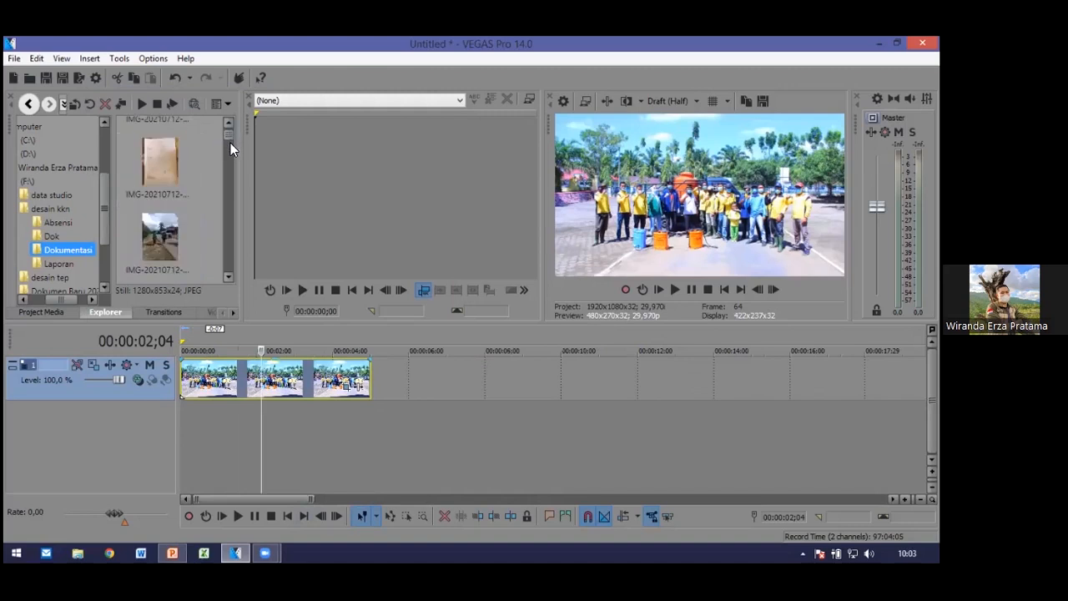
click(160, 165)
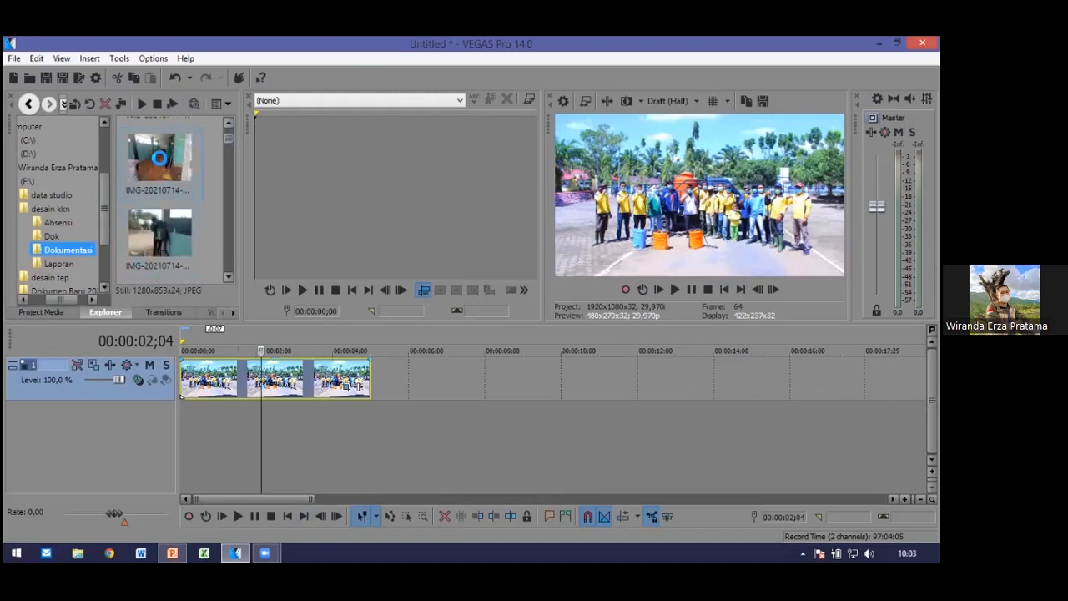
drag(157, 169, 404, 372)
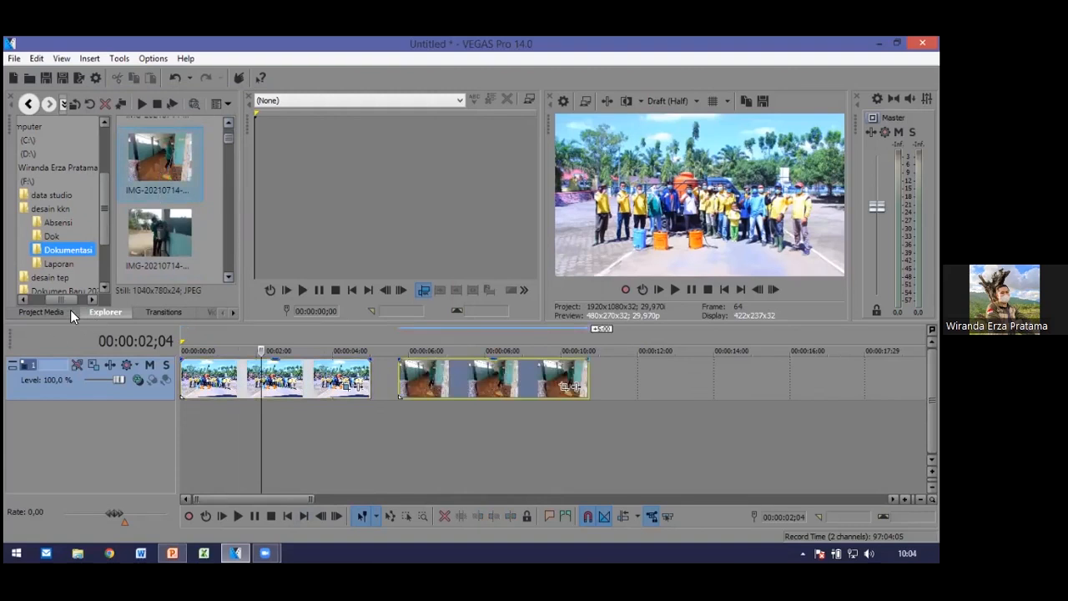
Apply the Simple preset of the 3D Blinds transition to the beginning of the sweeping photo
click(149, 313)
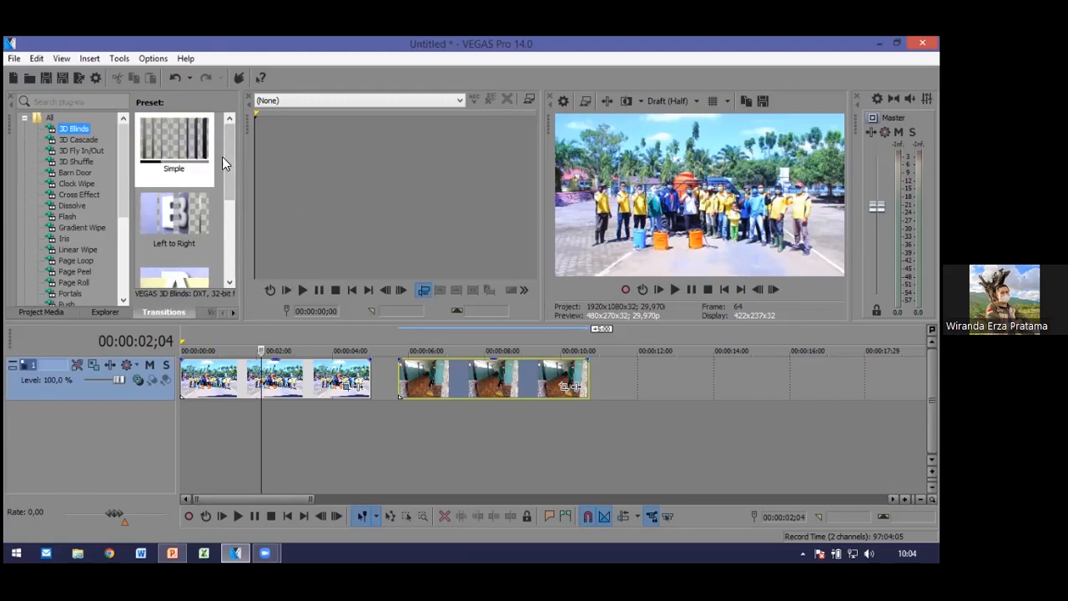
click(164, 140)
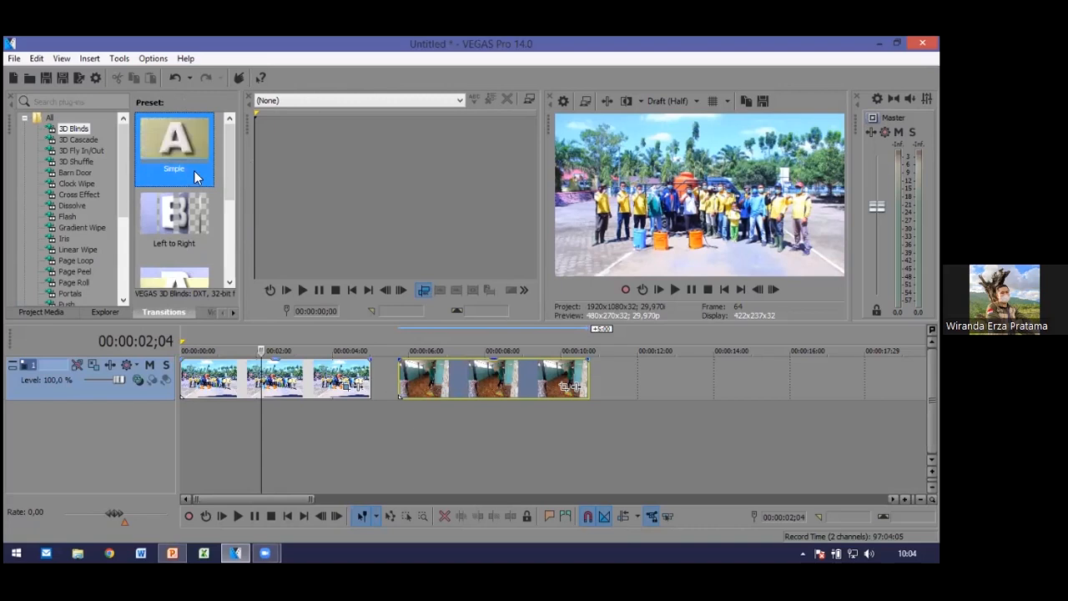
drag(182, 152, 400, 382)
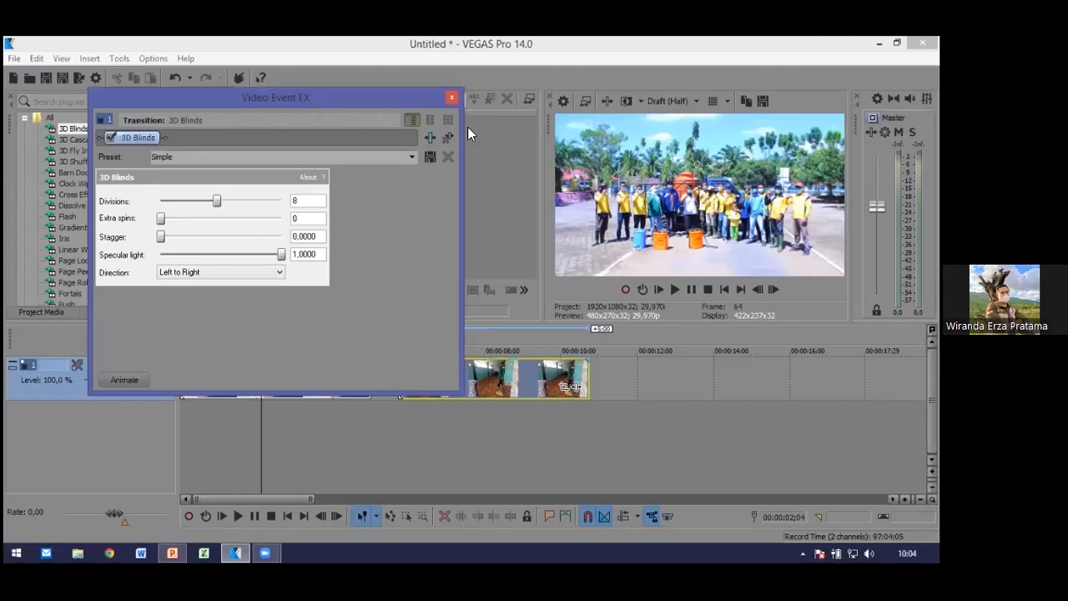
click(452, 97)
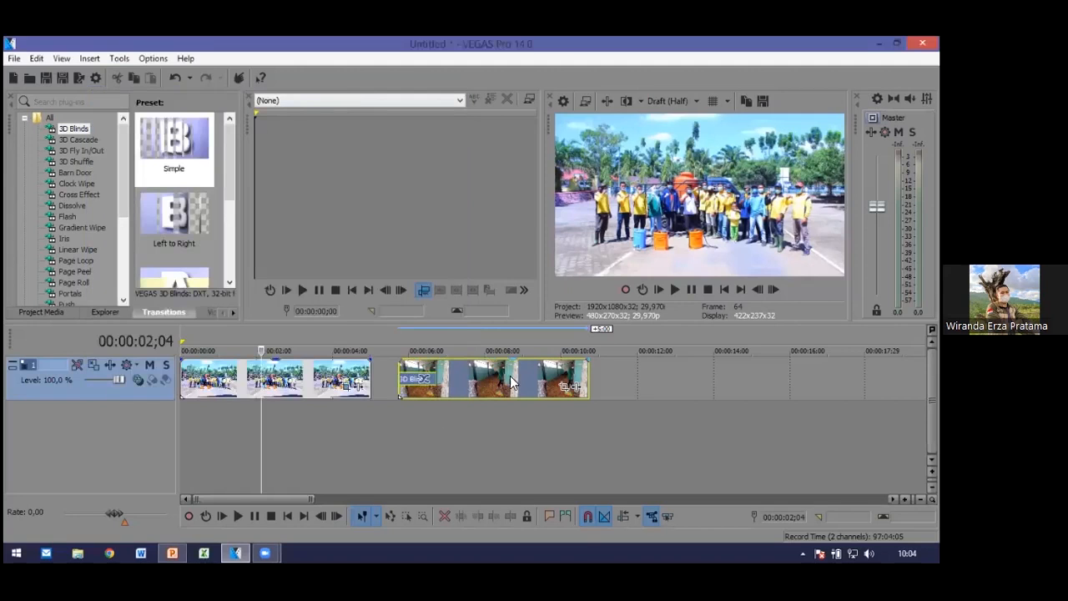
Shift the sweeping photo to overlap the end of the group photo, starting at about 00:00:04;09, and check the transition in the preview
drag(512, 383, 455, 387)
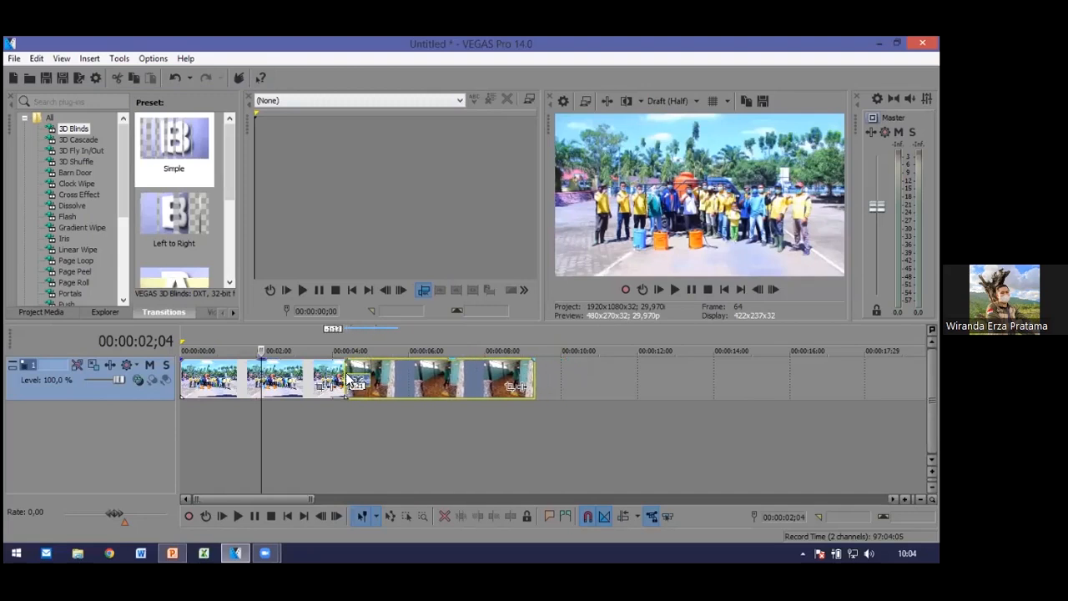
click(345, 376)
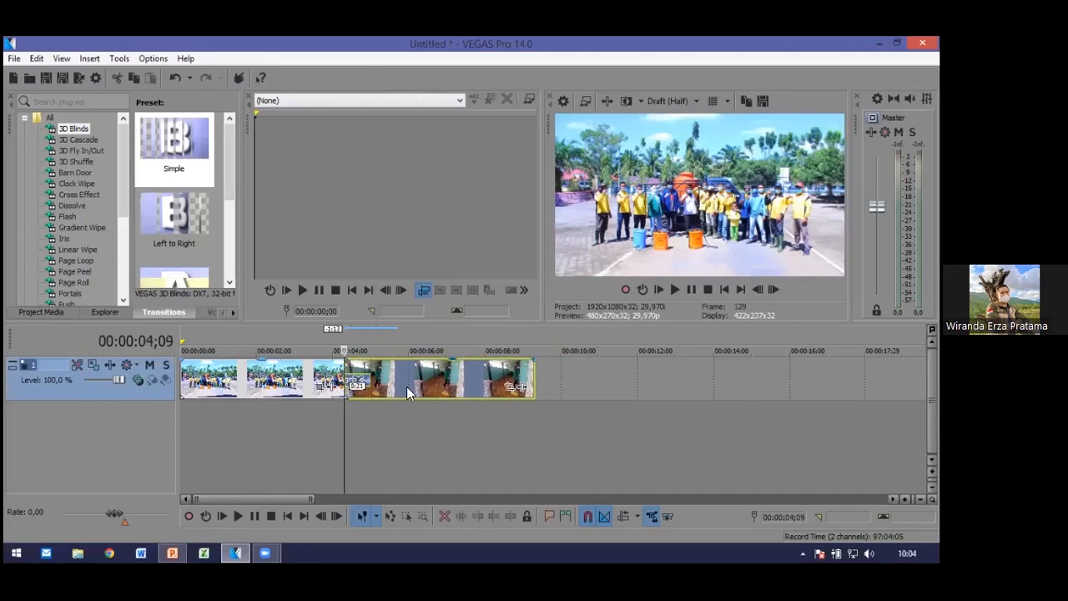
click(416, 456)
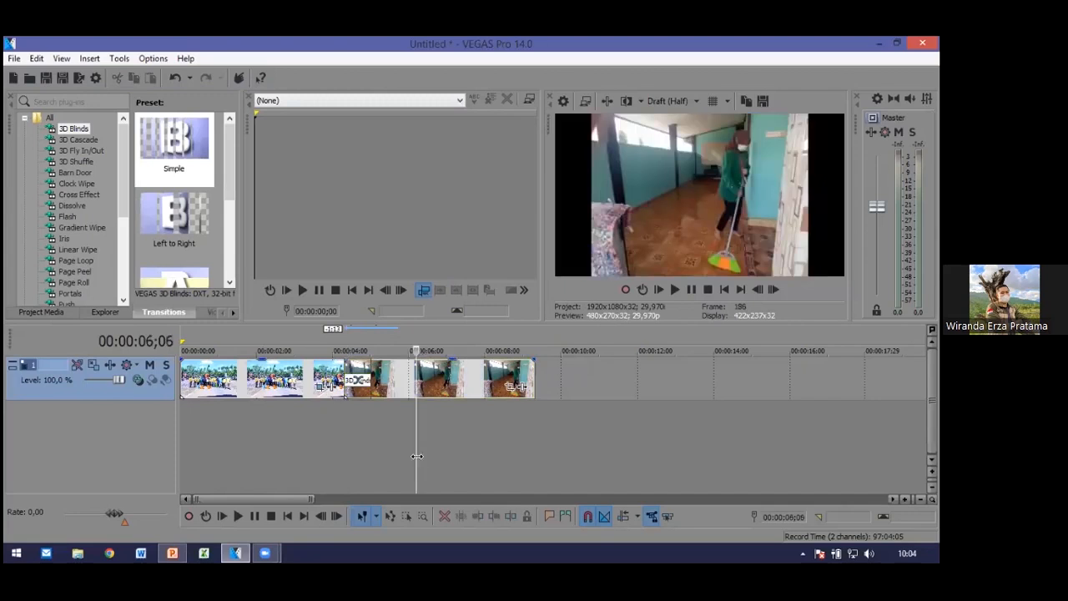
click(332, 431)
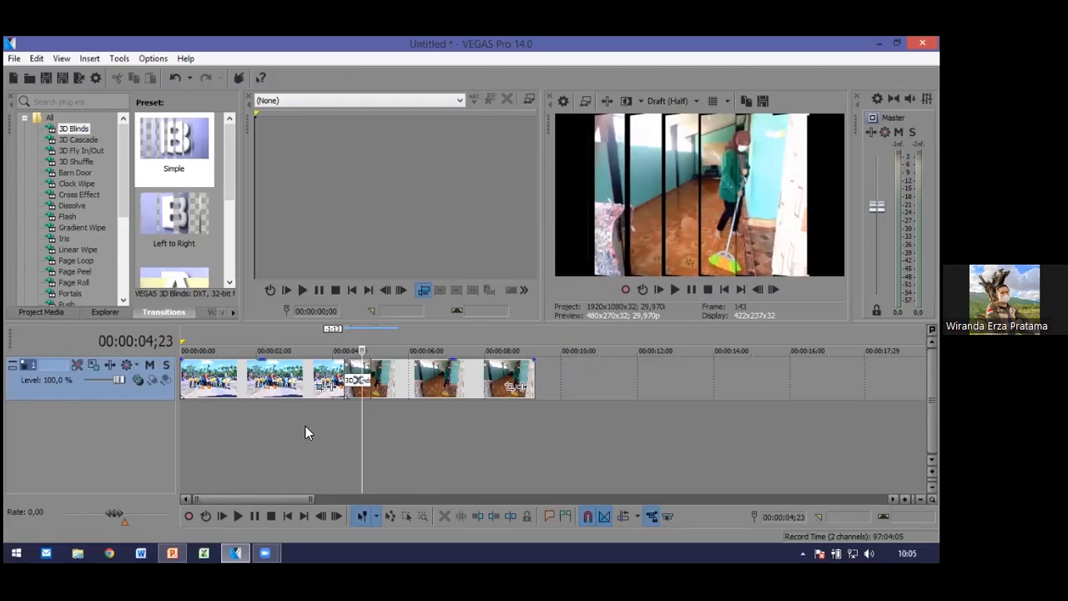
Insert a new video track above the track holding the photos
right_click(152, 431)
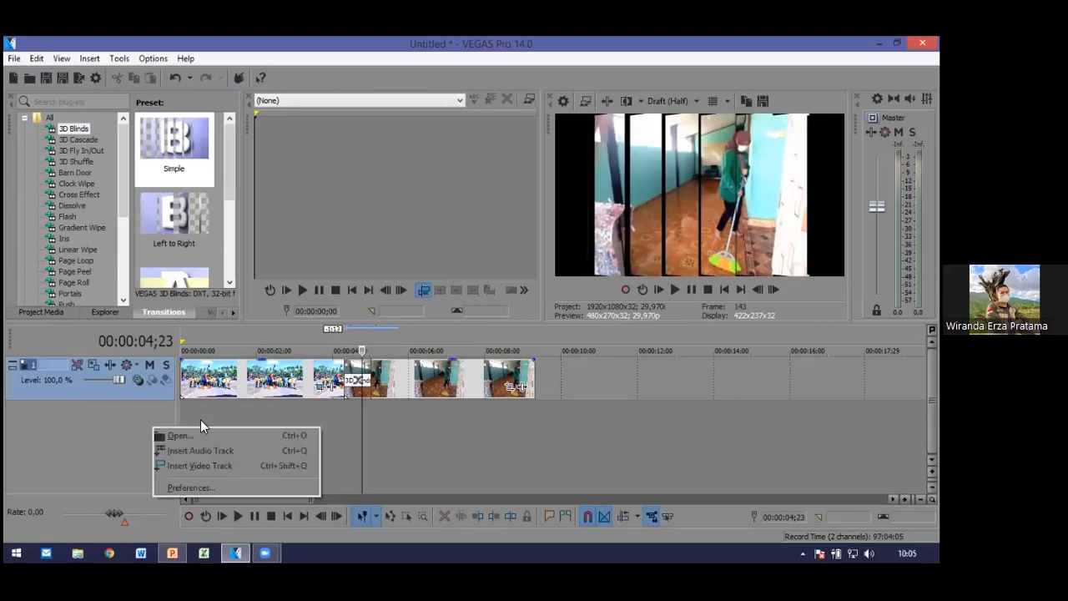
right_click(100, 426)
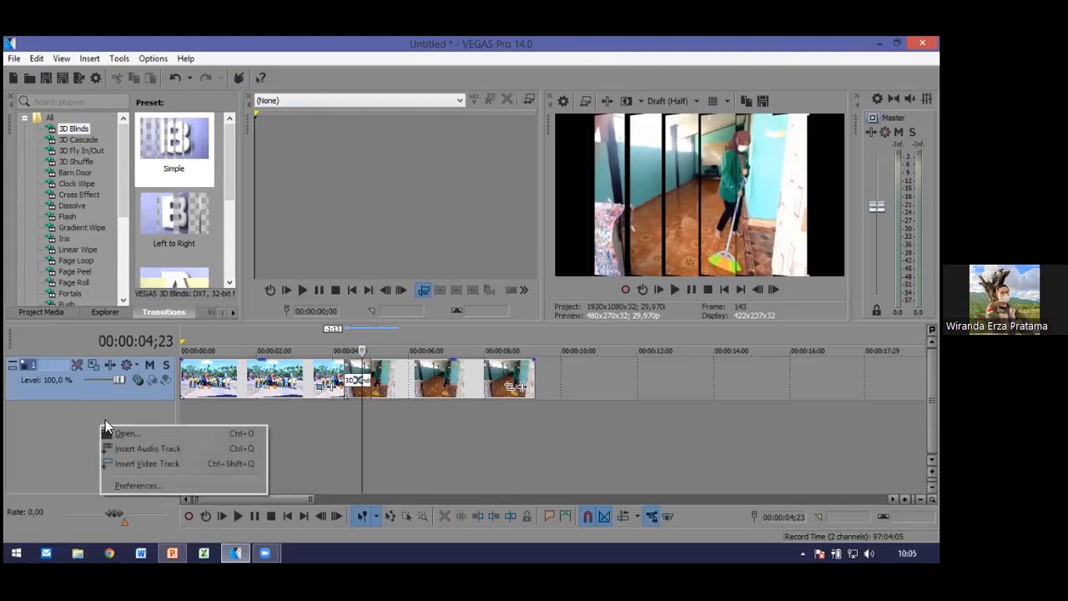
click(169, 461)
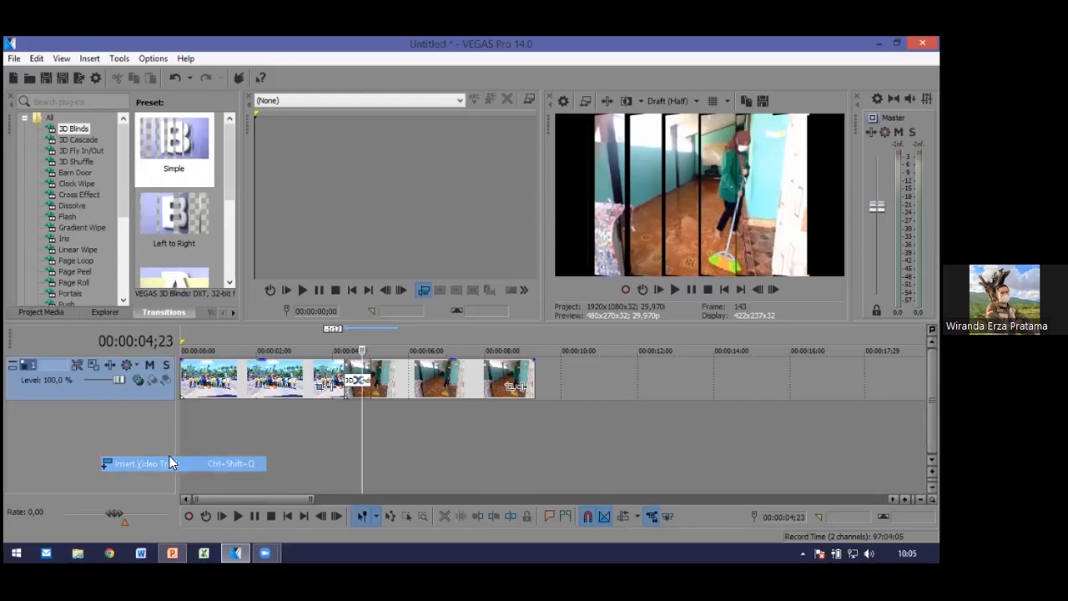
Insert a text media clip on the empty upper video track, starting at 00:00:01;21
click(208, 379)
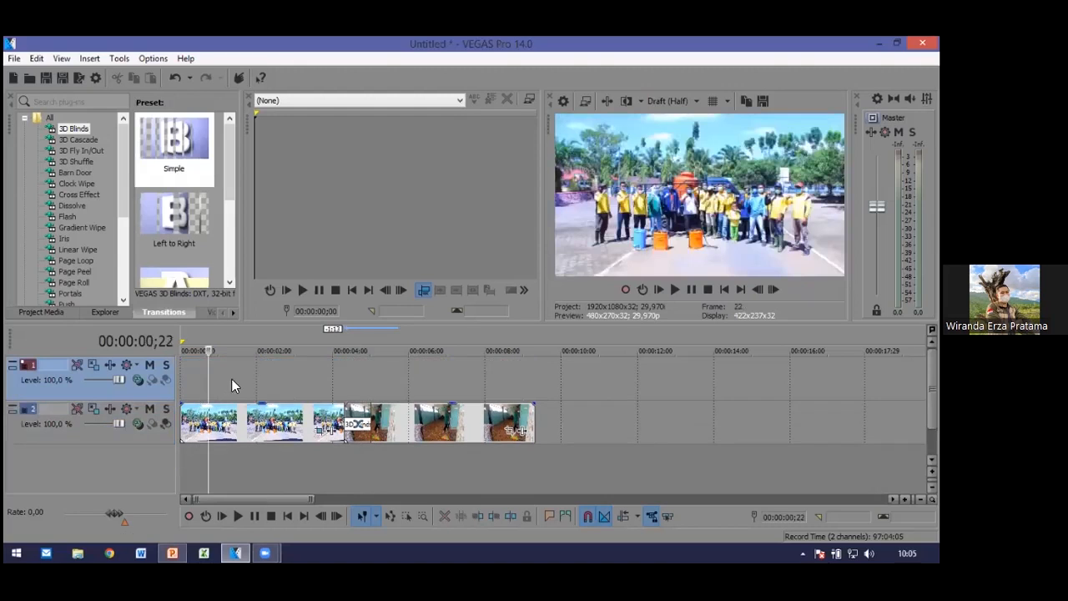
click(232, 378)
click(218, 375)
click(243, 382)
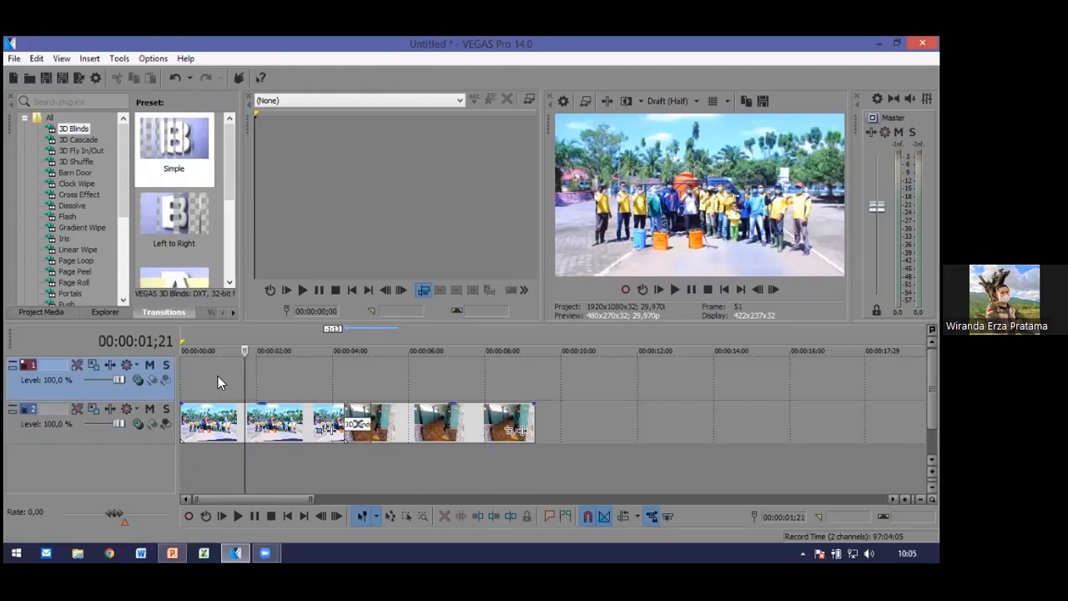
right_click(260, 378)
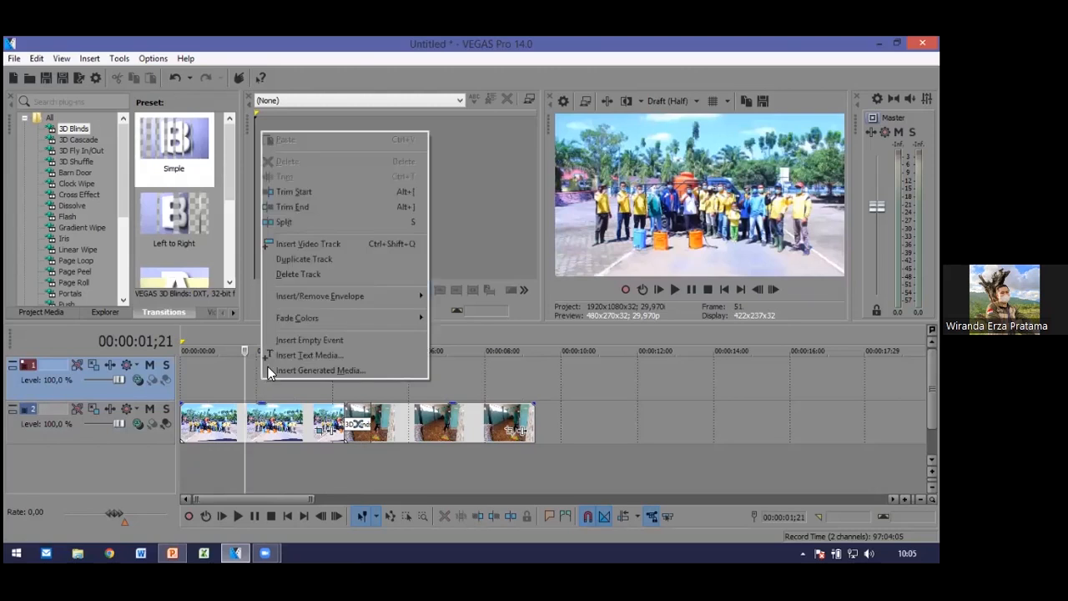
click(279, 355)
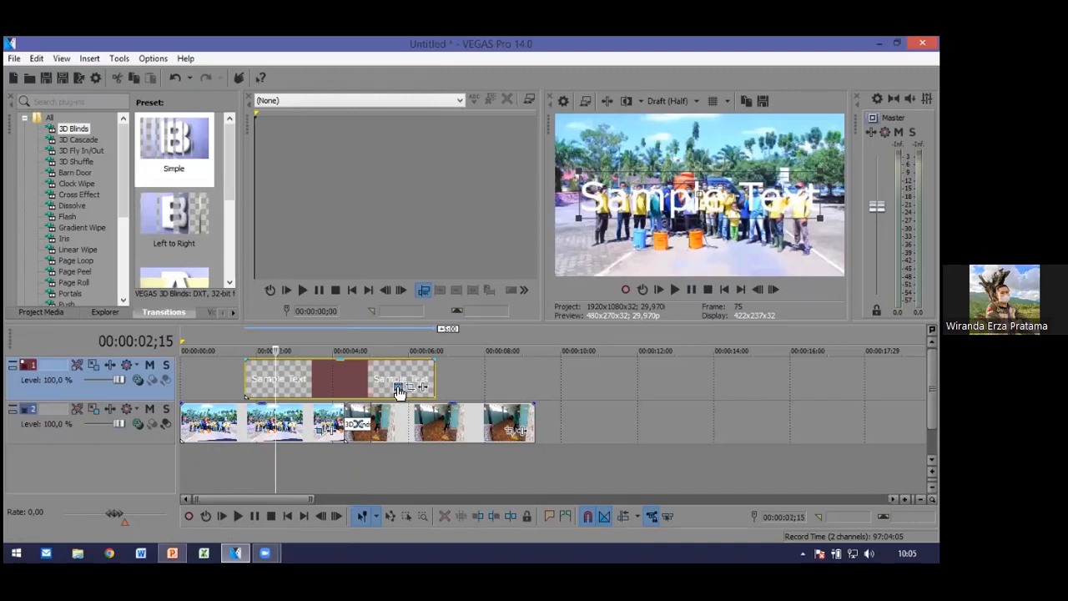
Open the generator settings of the Sample Text clip and examine its available fonts, scale and animation options
click(399, 386)
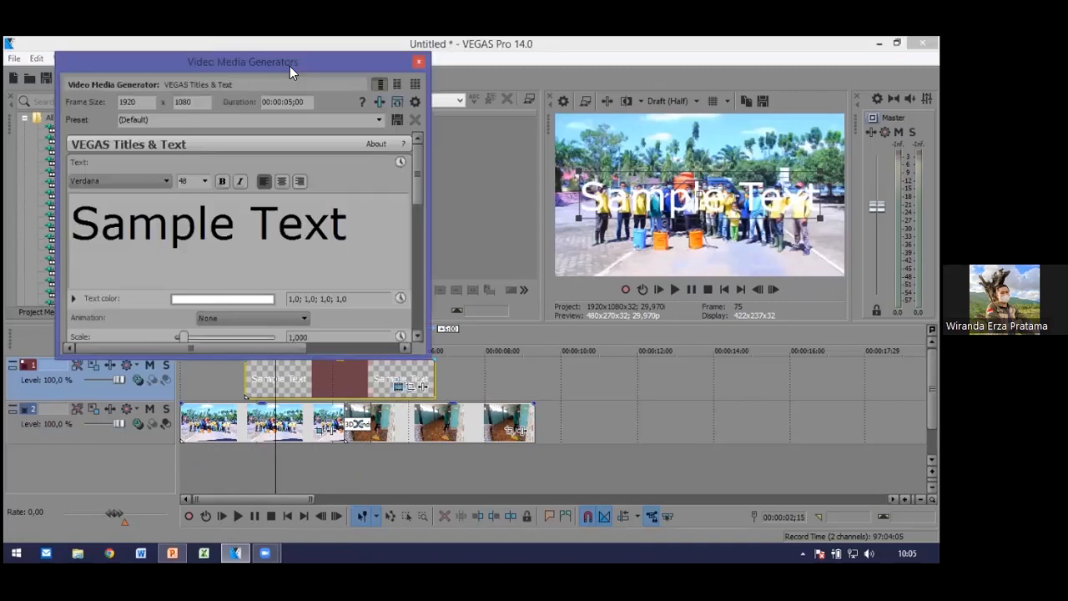
drag(290, 66, 279, 57)
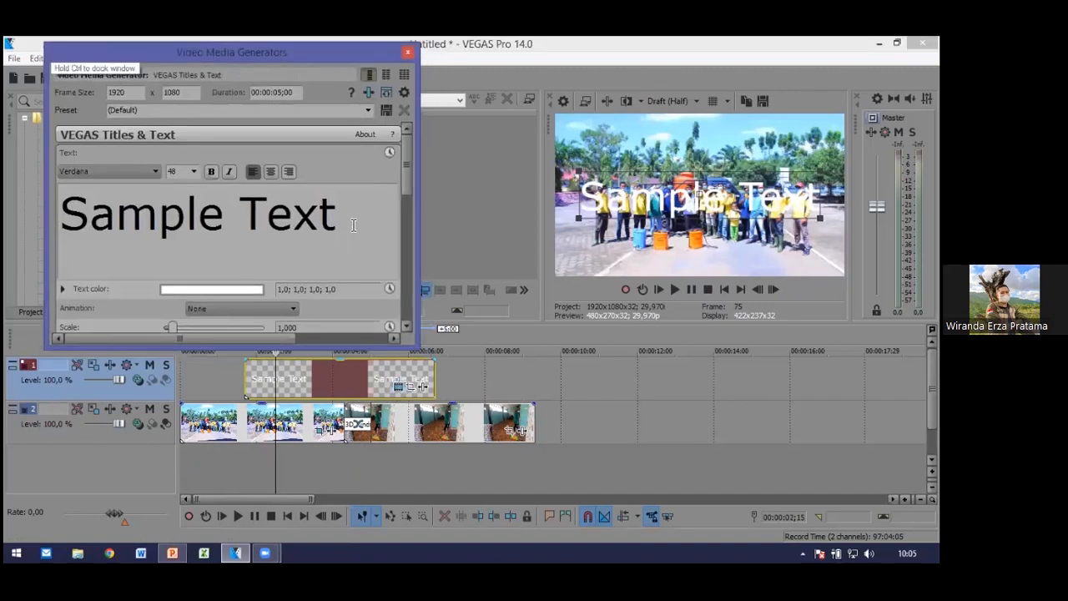
triple_click(143, 225)
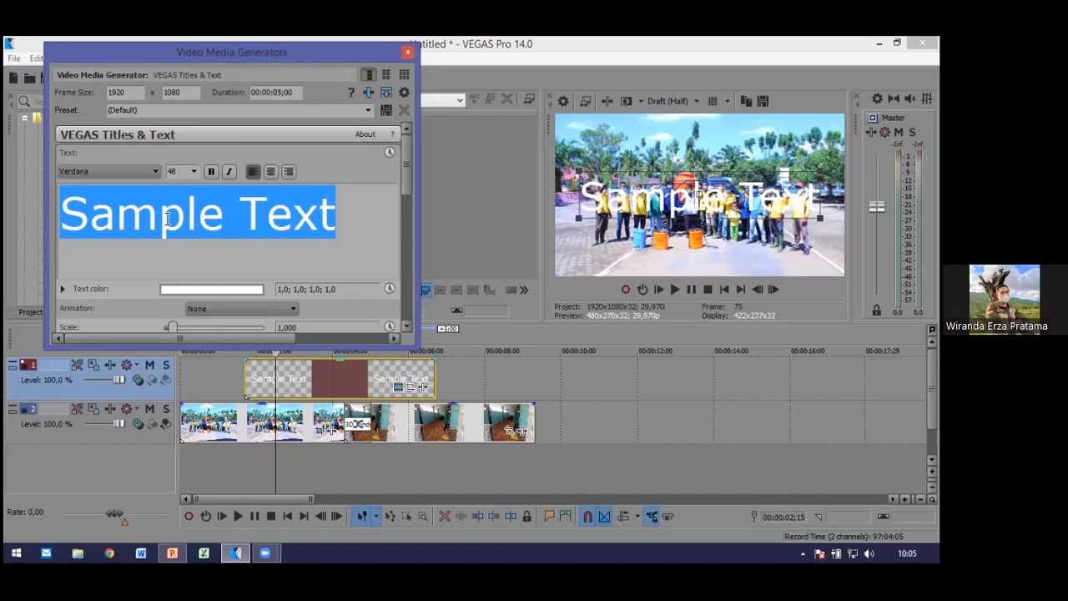
click(138, 173)
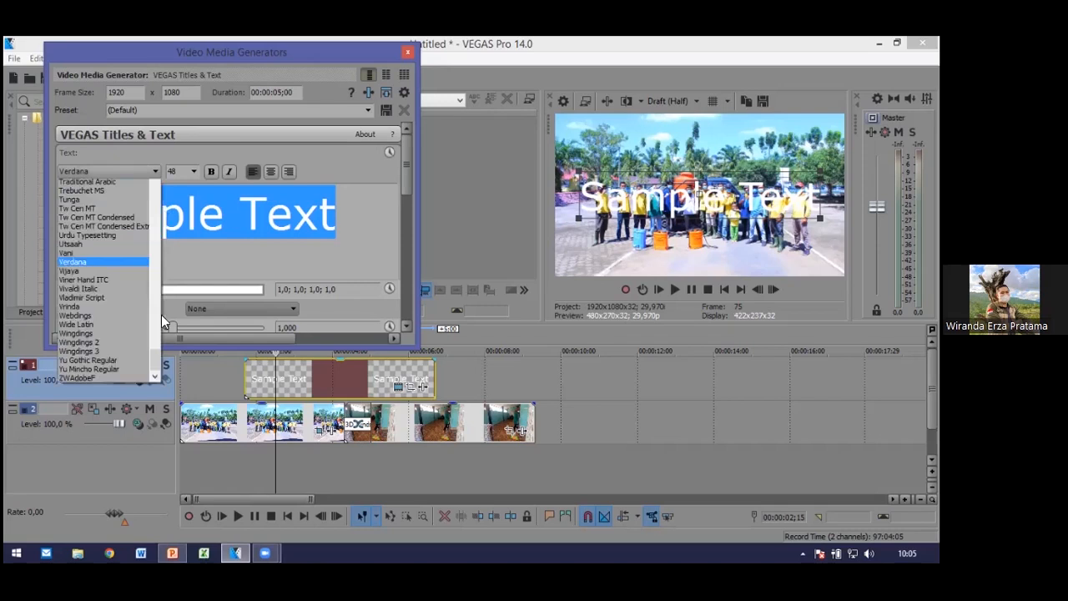
click(201, 166)
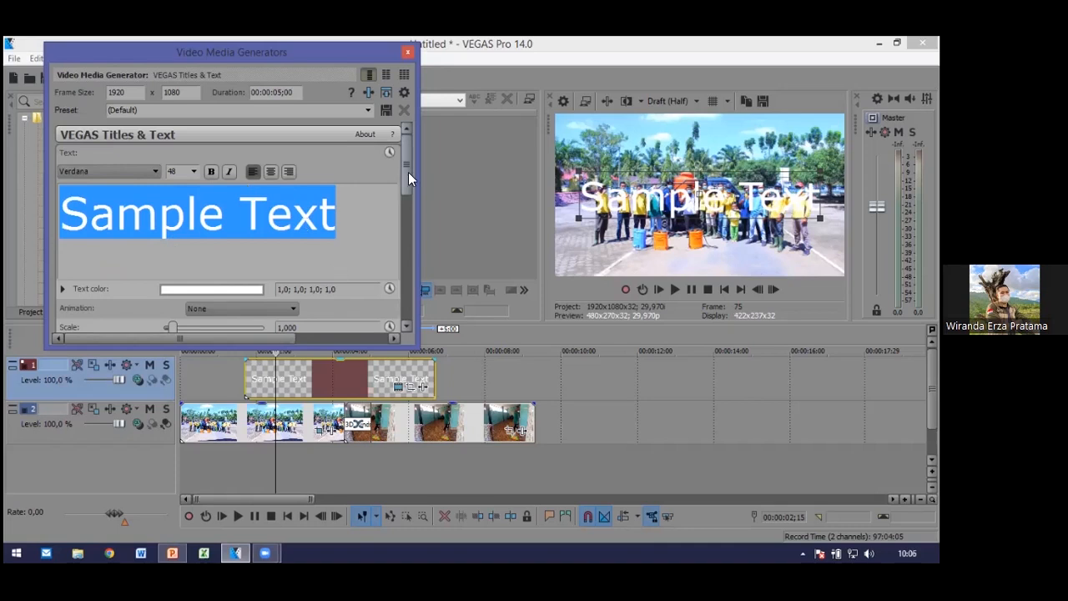
scroll(267, 272, down, 1)
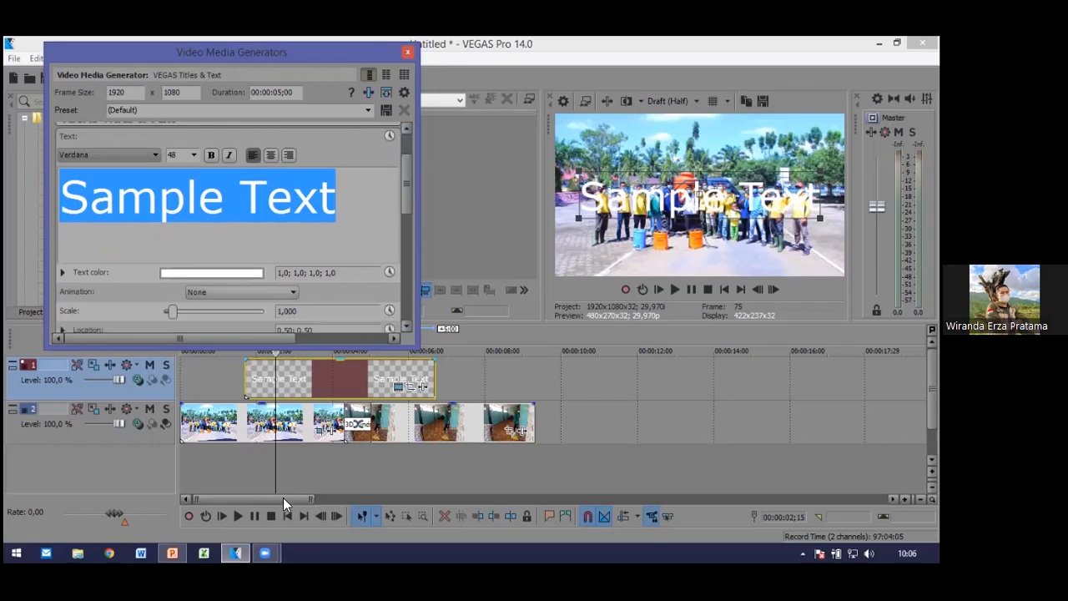
click(289, 292)
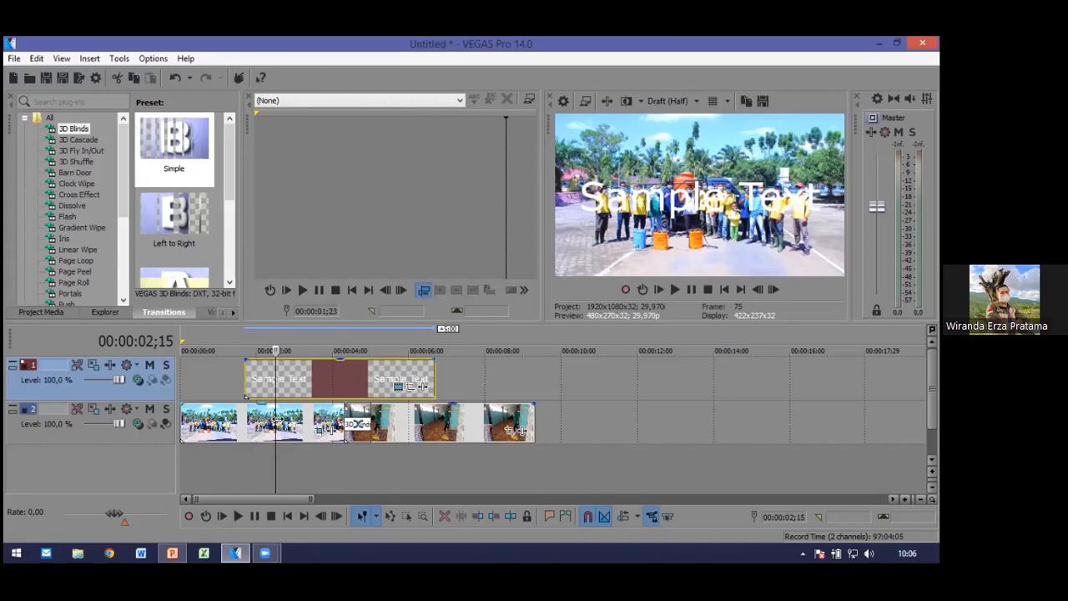
Add the "[Royalty Free] Ep..." MP3 from the data studio backsound folder to a new audio track at the timeline start
click(107, 310)
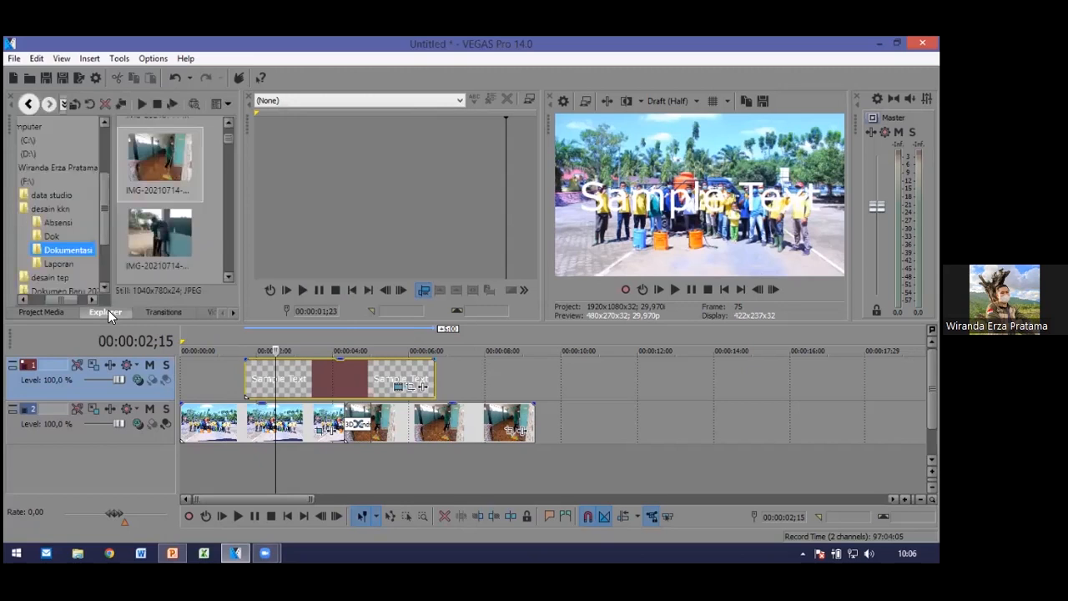
click(55, 196)
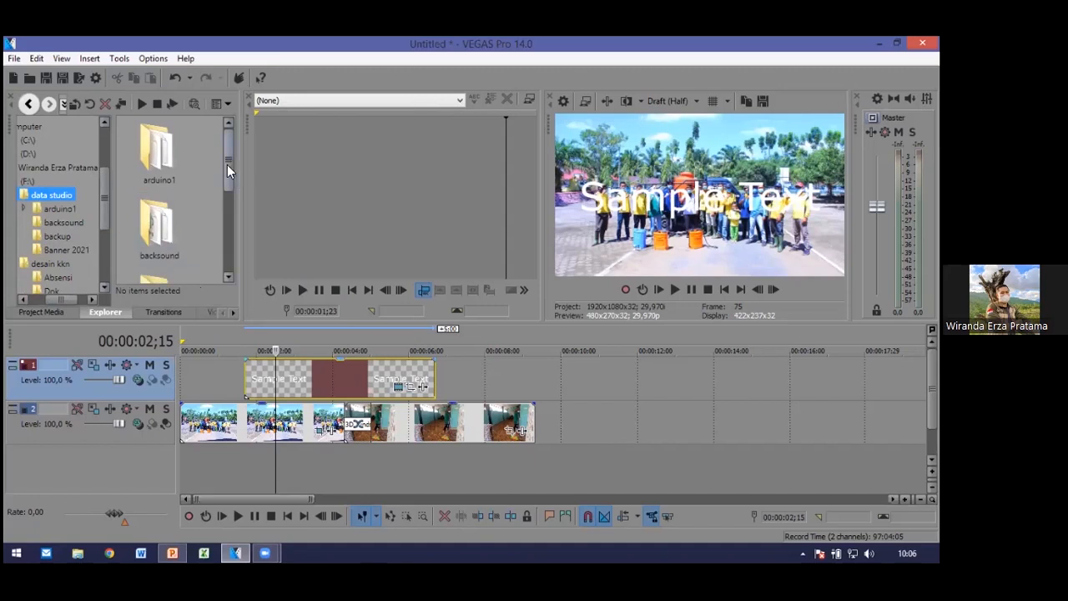
scroll(159, 200, down, 1)
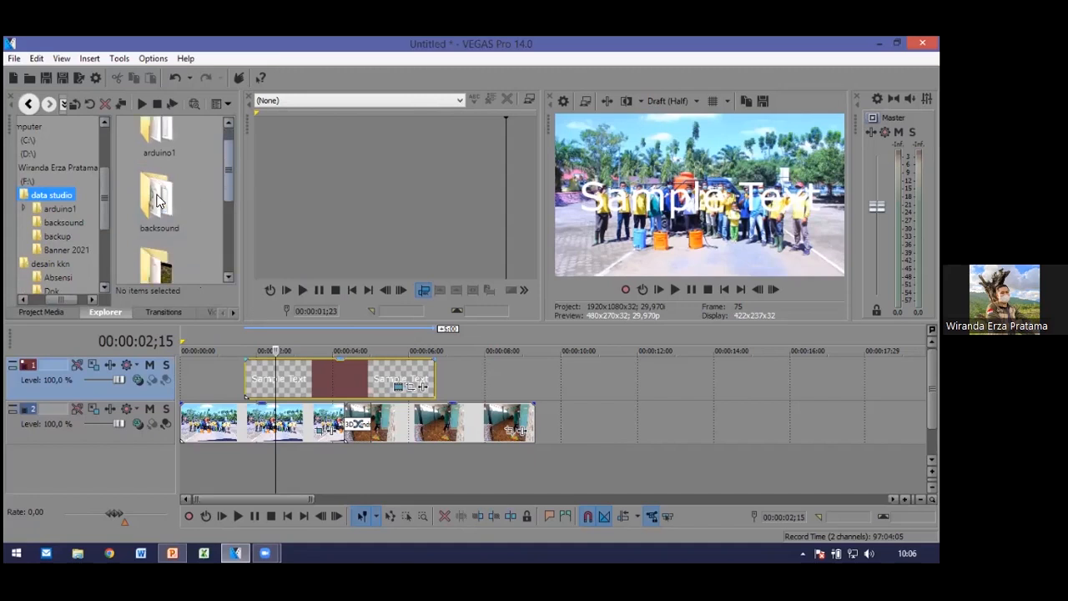
double_click(159, 198)
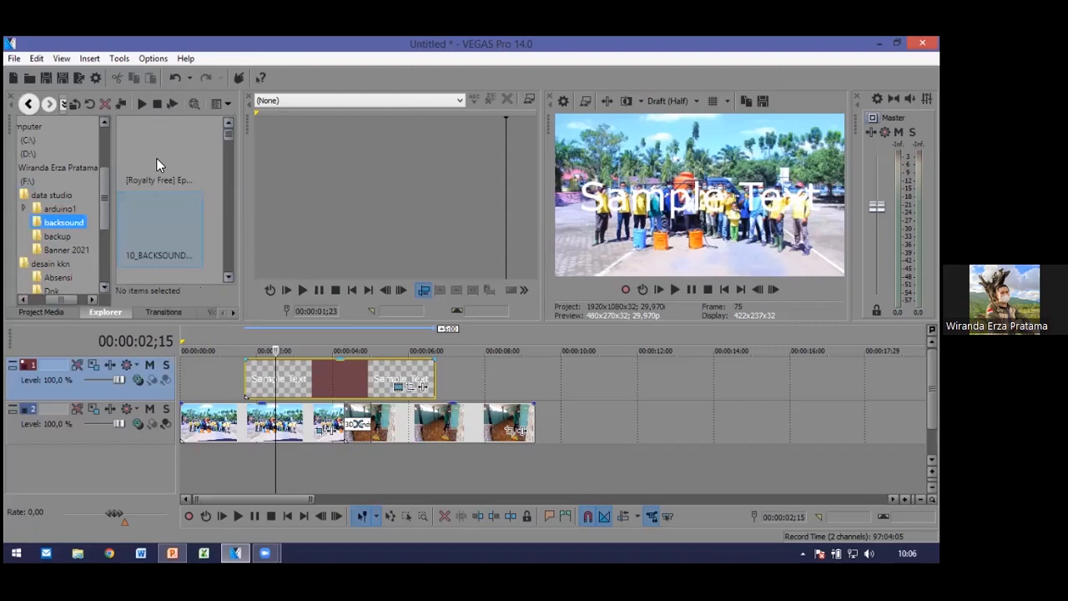
click(158, 161)
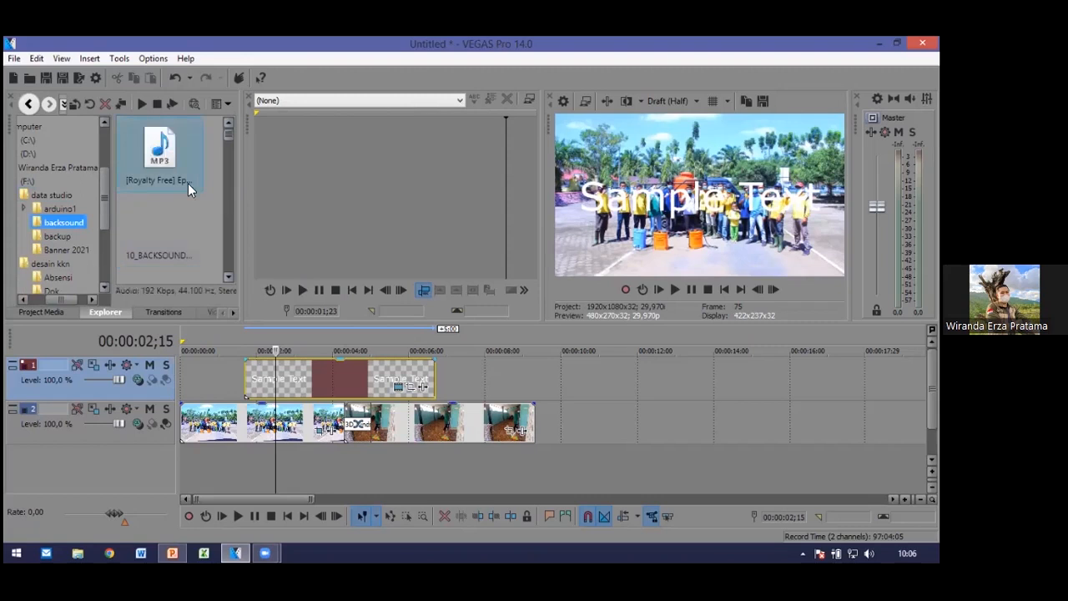
drag(157, 150, 171, 465)
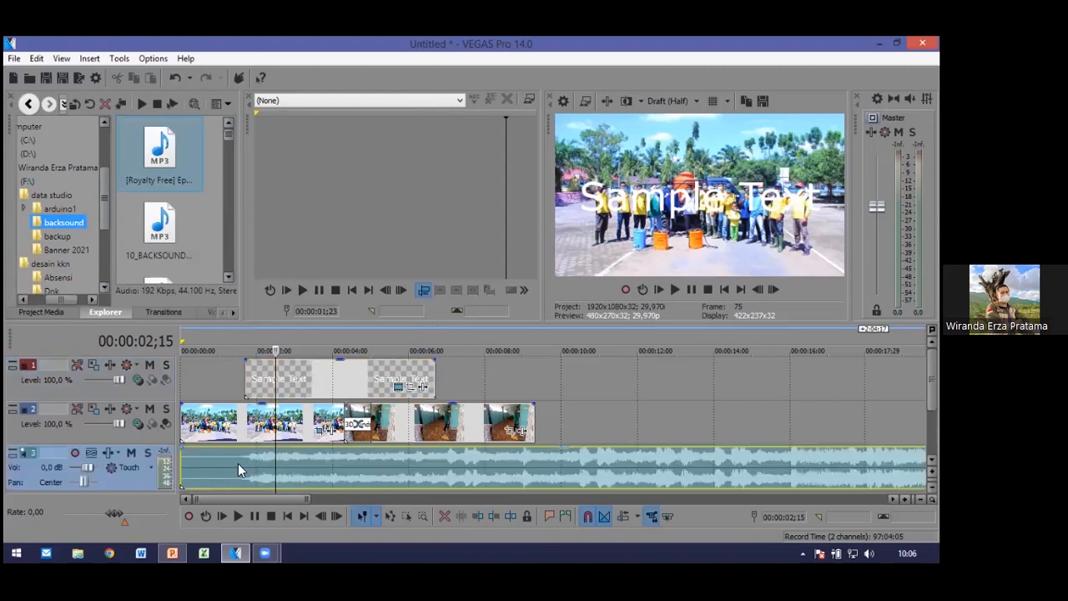
Split the backsound clip at 00:00:01;16 and delete its quiet opening part
click(240, 464)
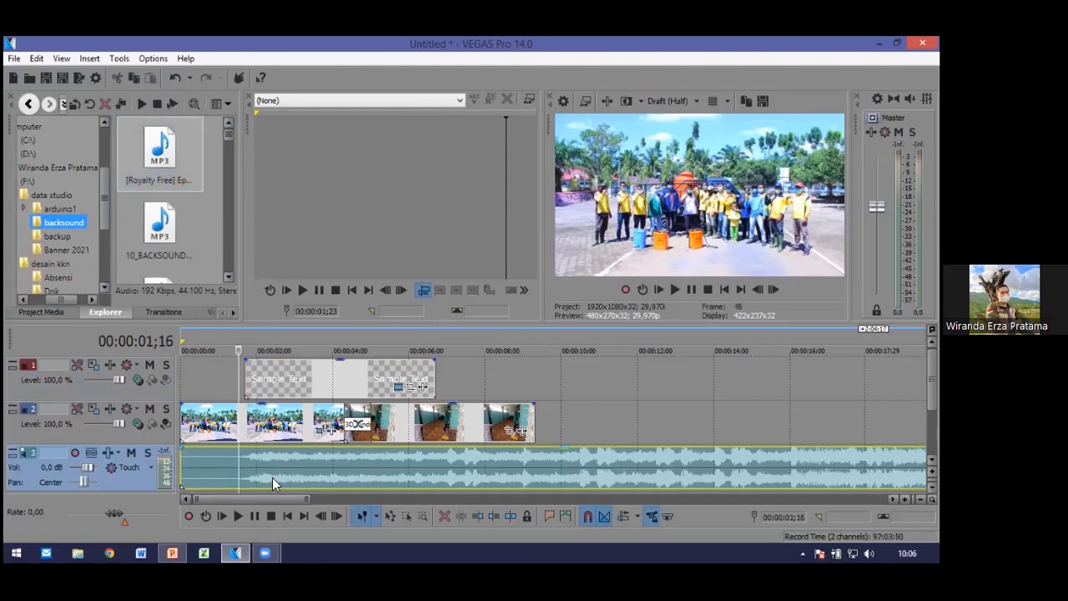
scroll(272, 479, up, 2)
scroll(272, 478, up, 1)
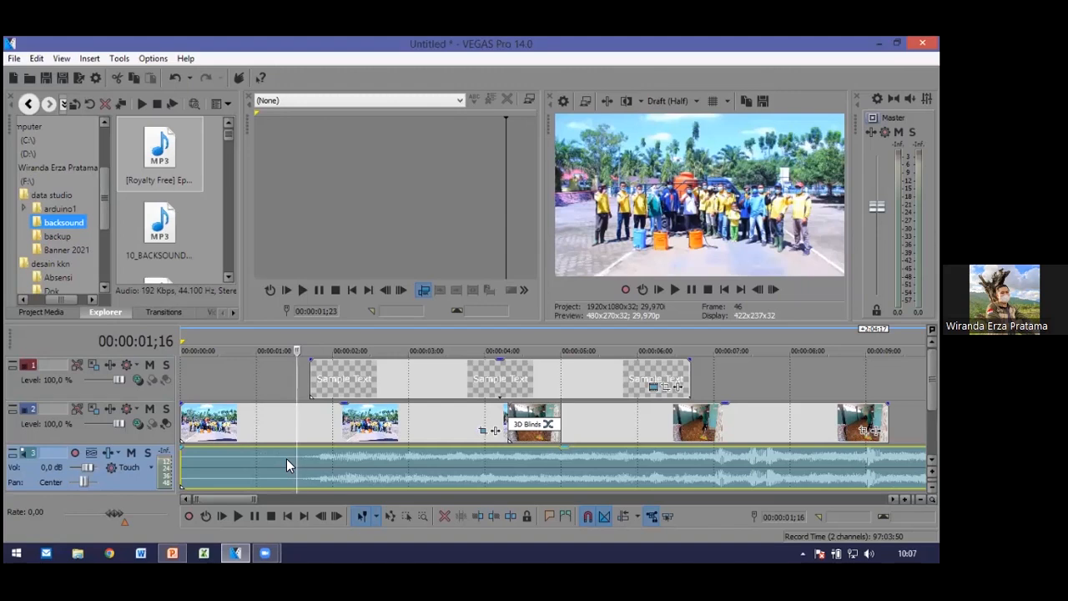
key(s)
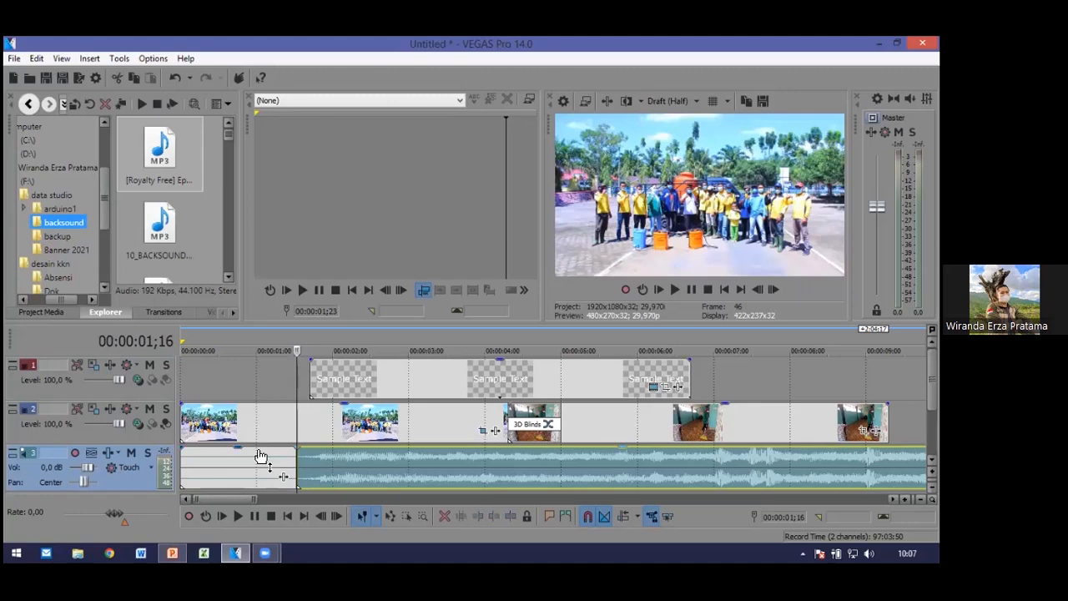
click(253, 463)
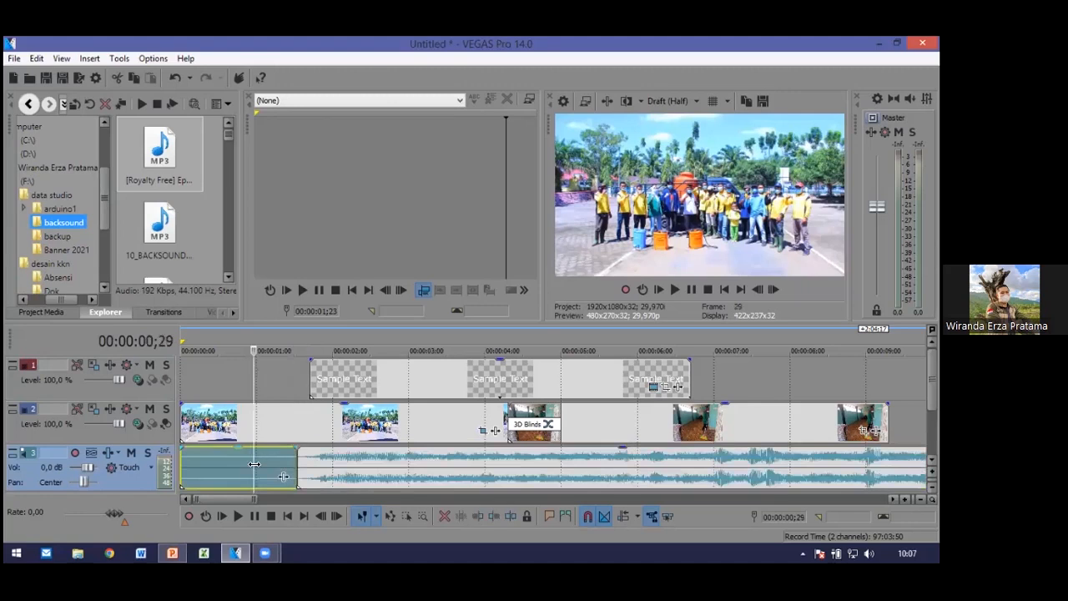
key(Delete)
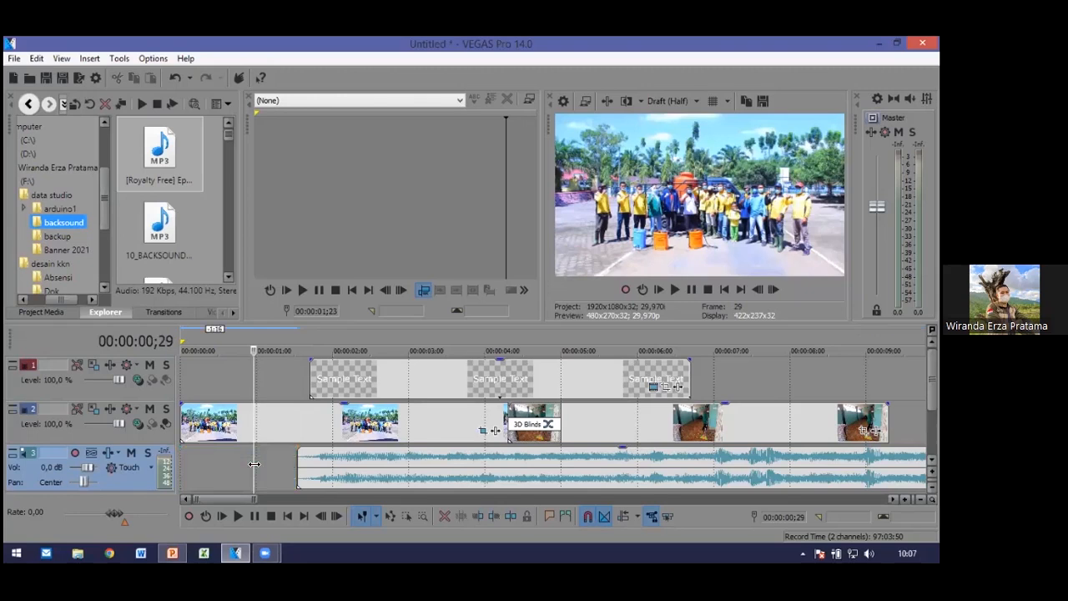
Shift the trimmed backsound clip to the start of the timeline, keeping it on the audio track directly below the photos
click(379, 471)
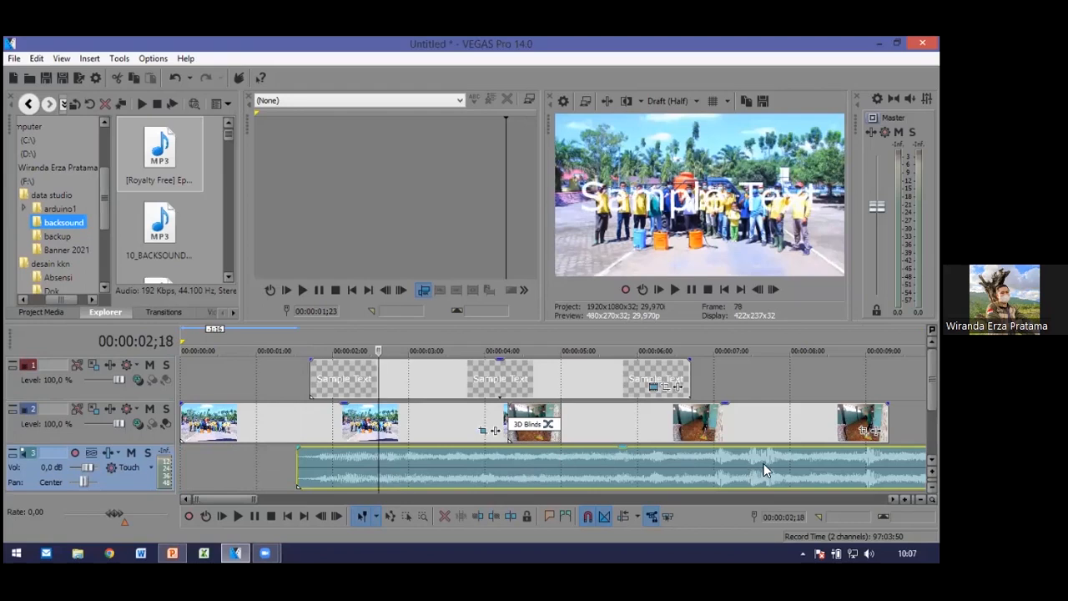
drag(764, 463, 445, 508)
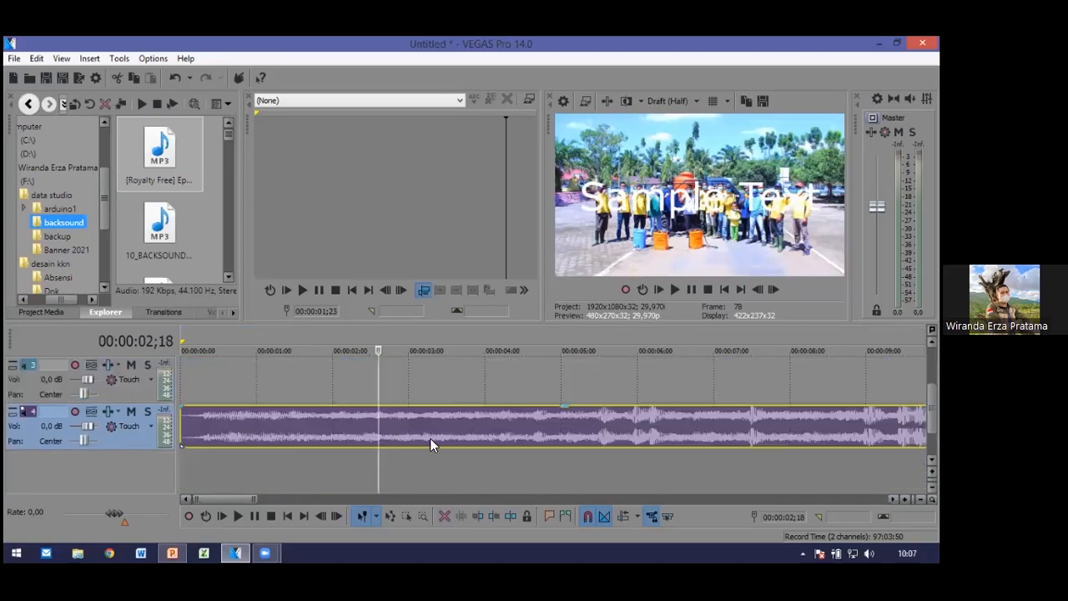
scroll(449, 433, up, 2)
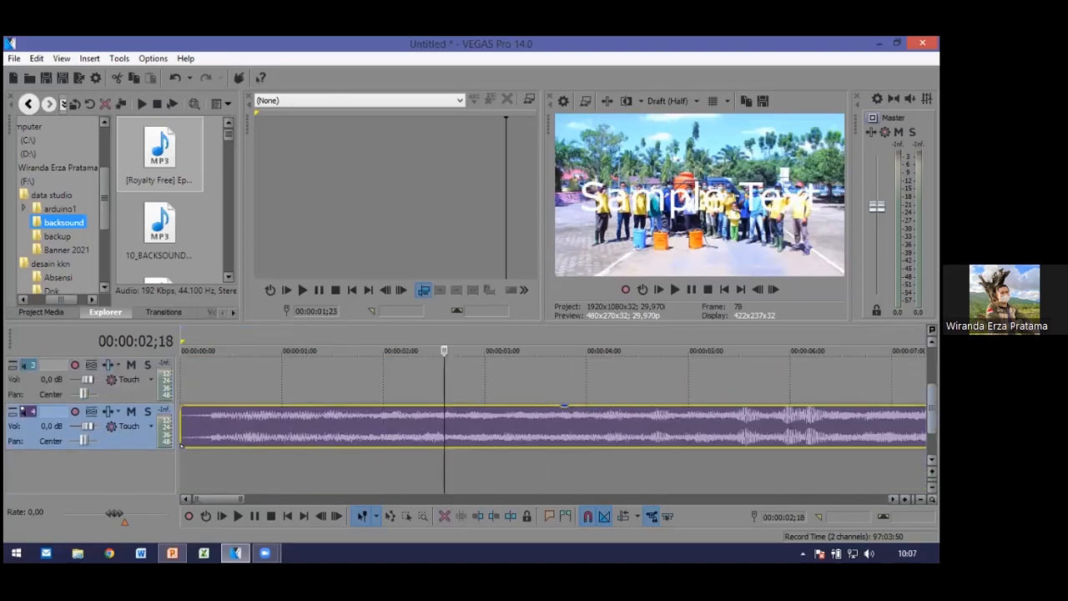
scroll(616, 460, up, 1)
click(649, 448)
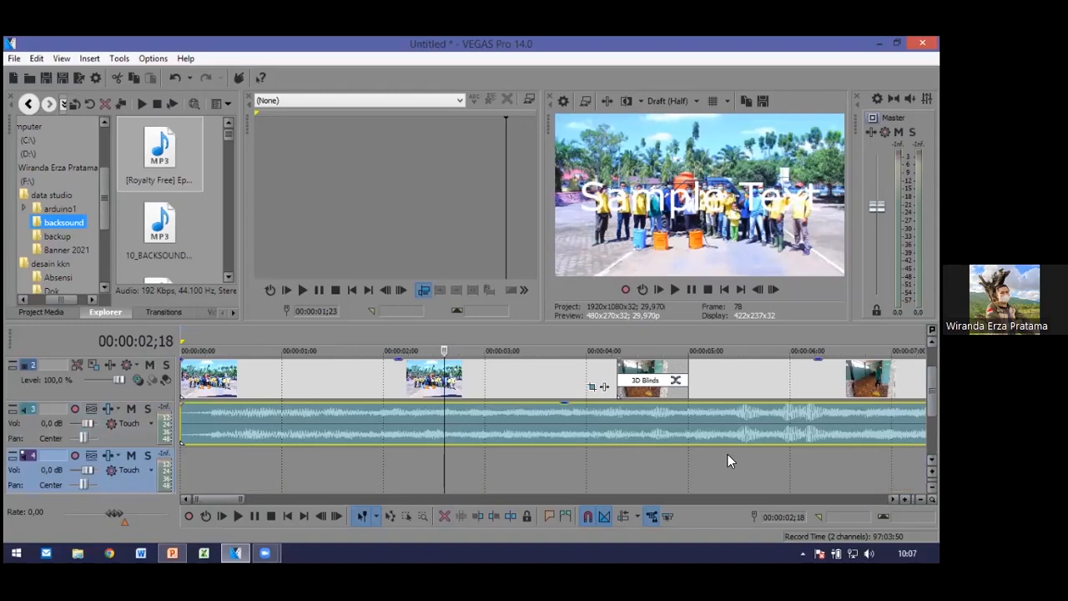
Split the backsound clip at 00:00:09;09, where the photos end, and delete the remaining part
scroll(642, 486, down, 4)
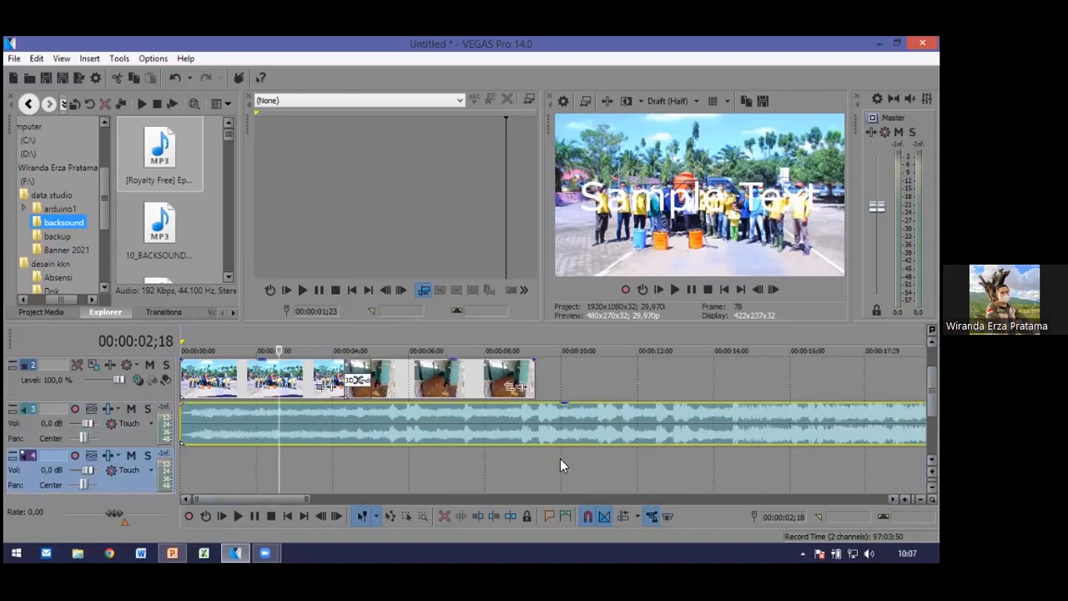
click(533, 419)
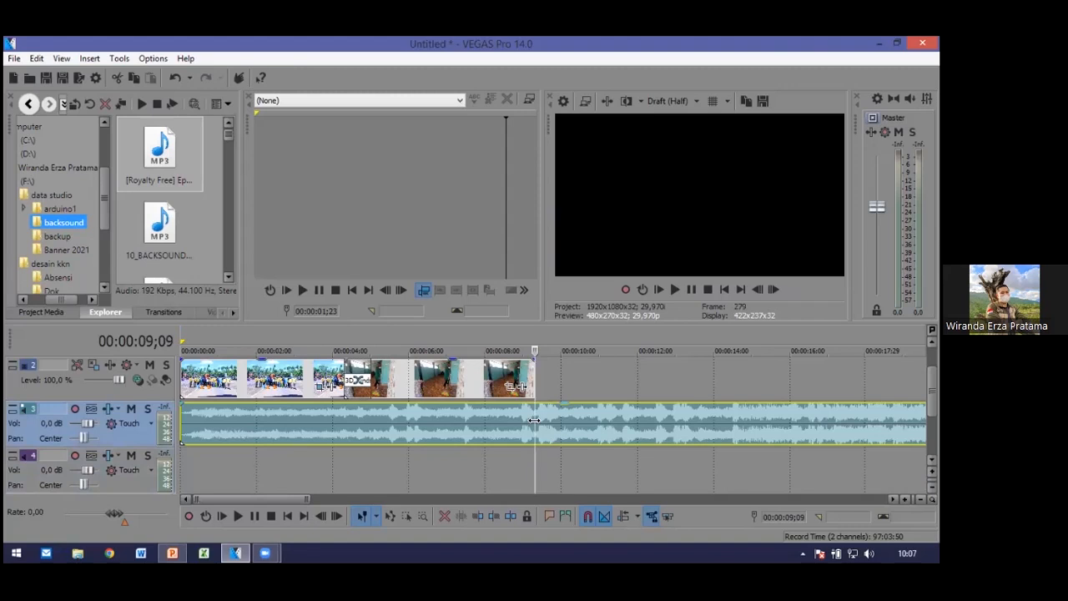
key(s)
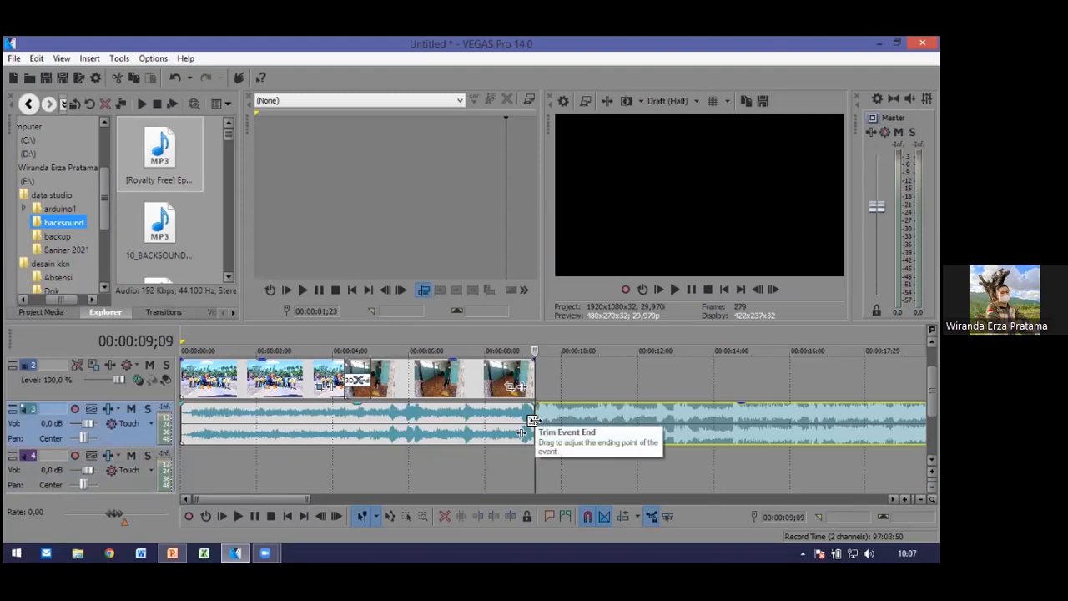
key(Delete)
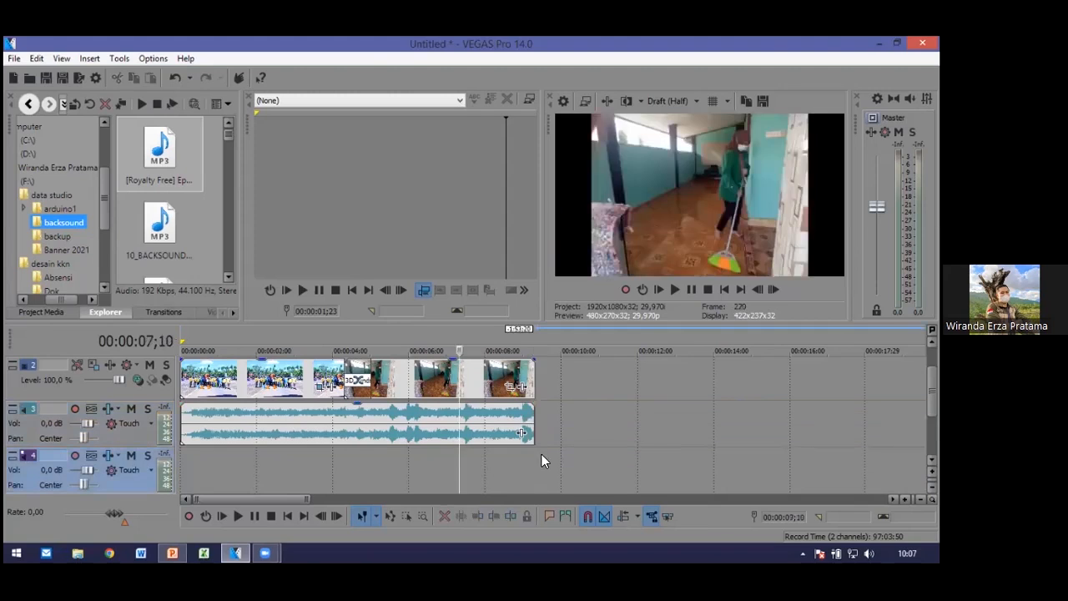
click(531, 429)
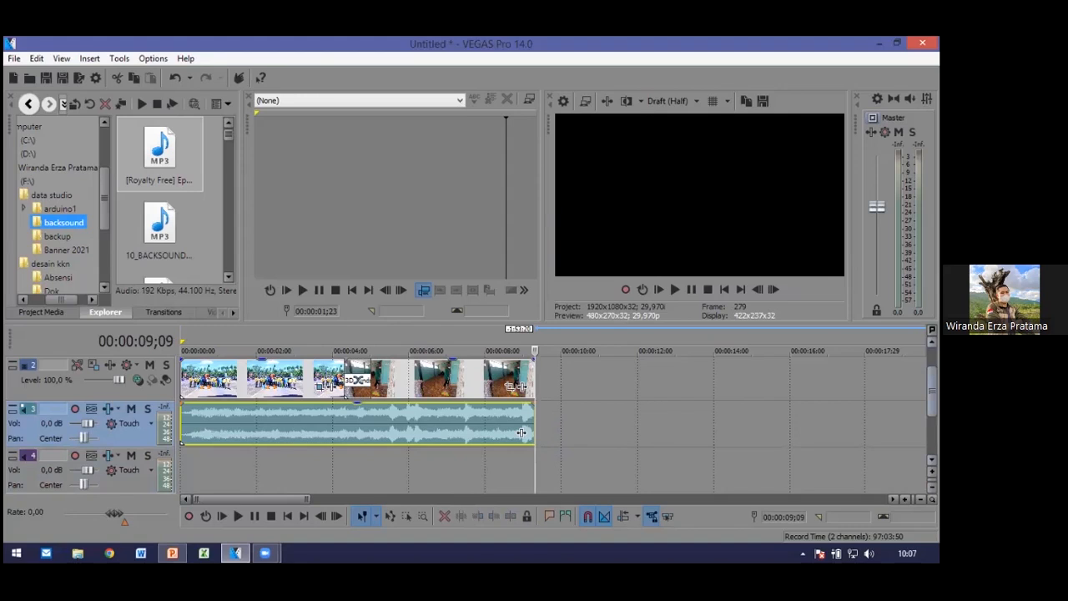
scroll(284, 451, up, 1)
click(324, 466)
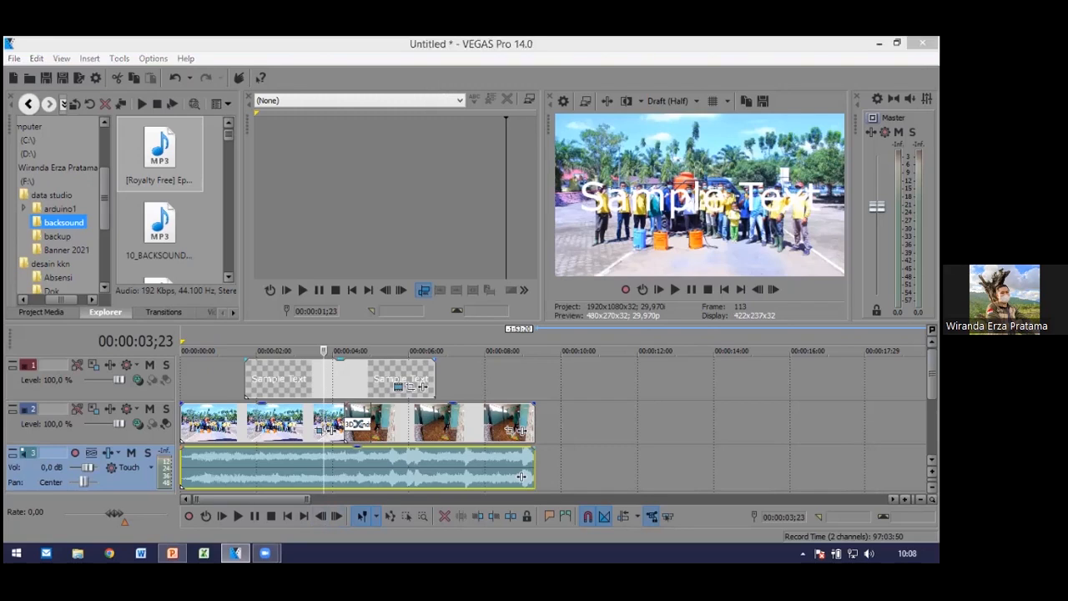
key(XF86AudioRaiseVolume)
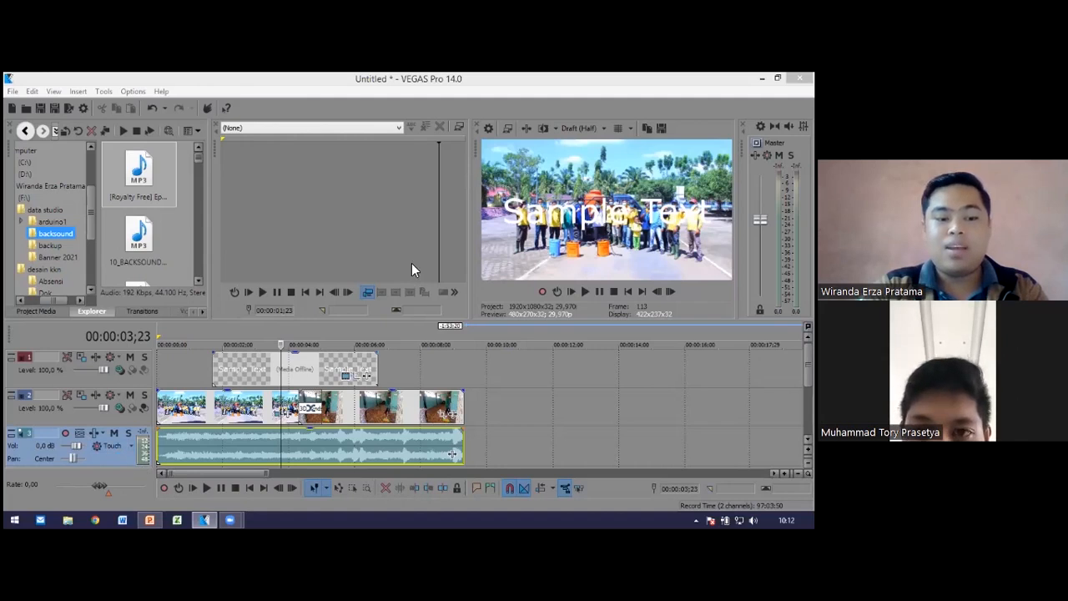
click(498, 360)
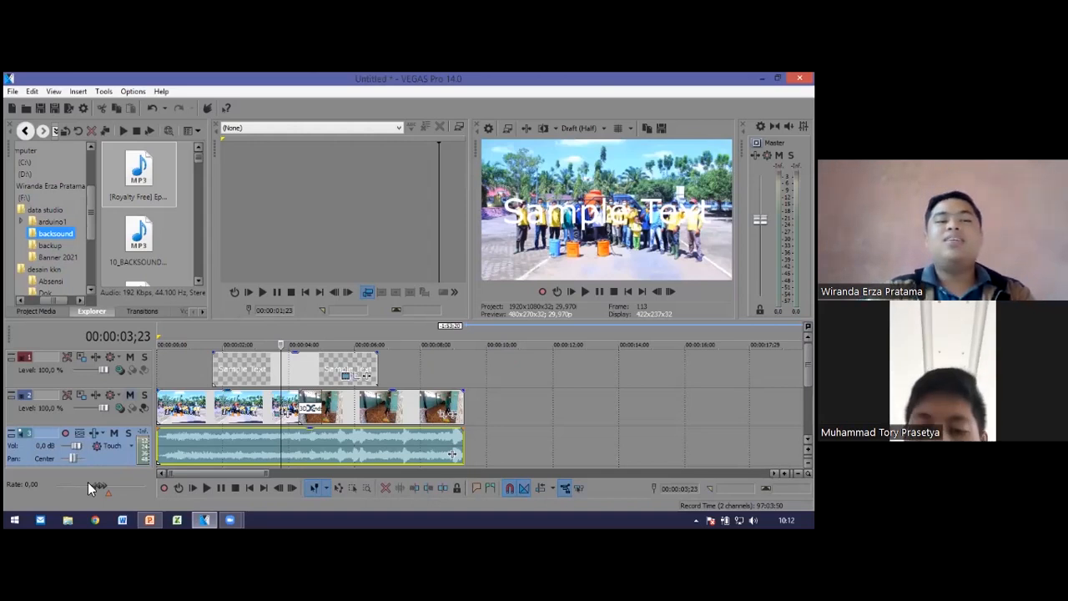
Move the backsound clip down to the empty second audio track, still starting at the beginning of the timeline
click(237, 443)
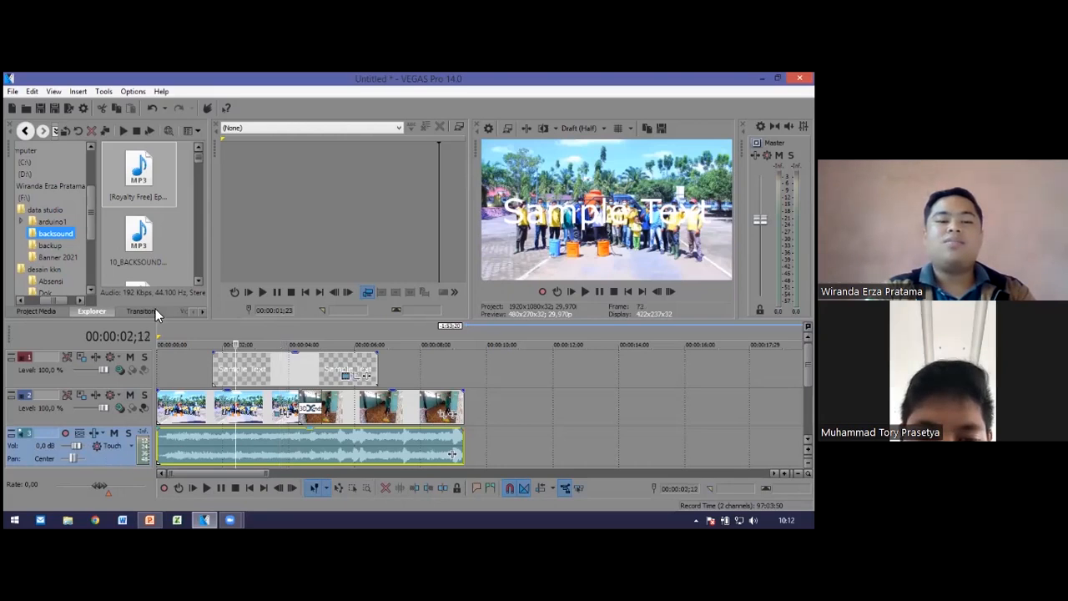
key(Delete)
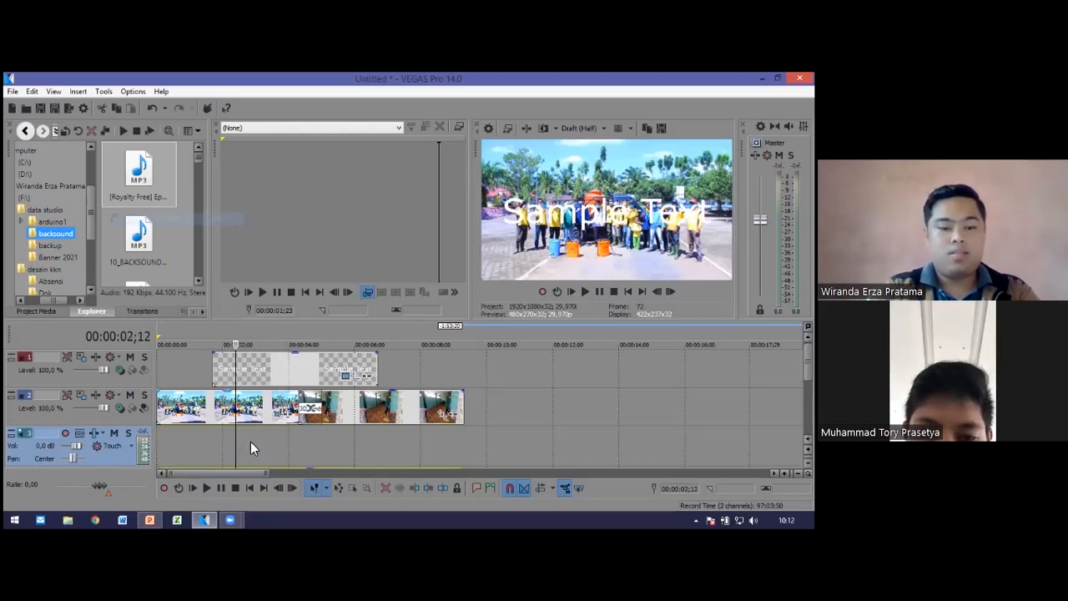
scroll(350, 418, down, 1)
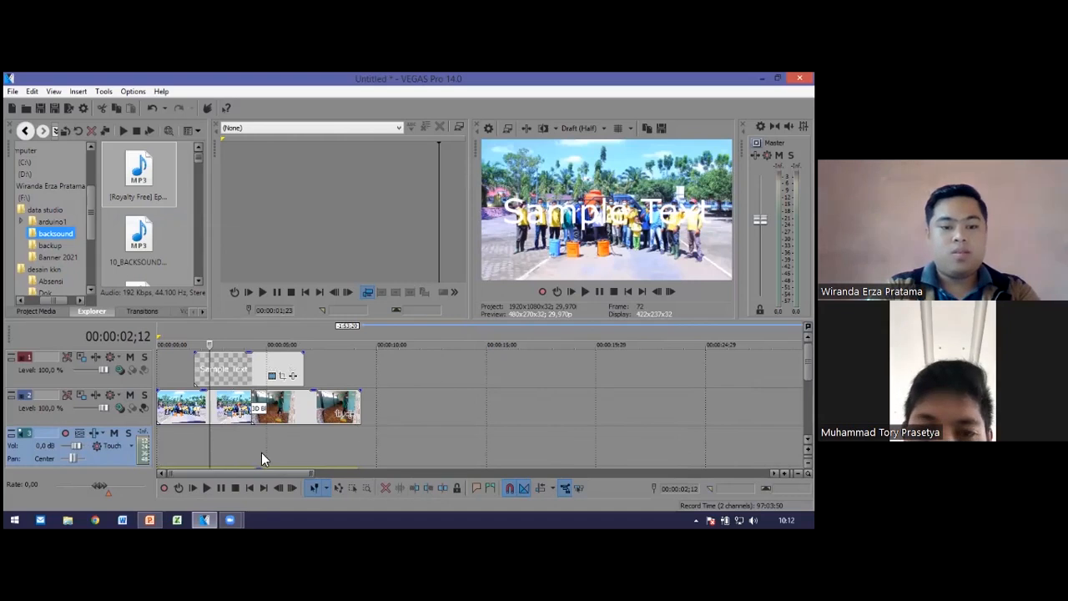
scroll(261, 455, down, 1)
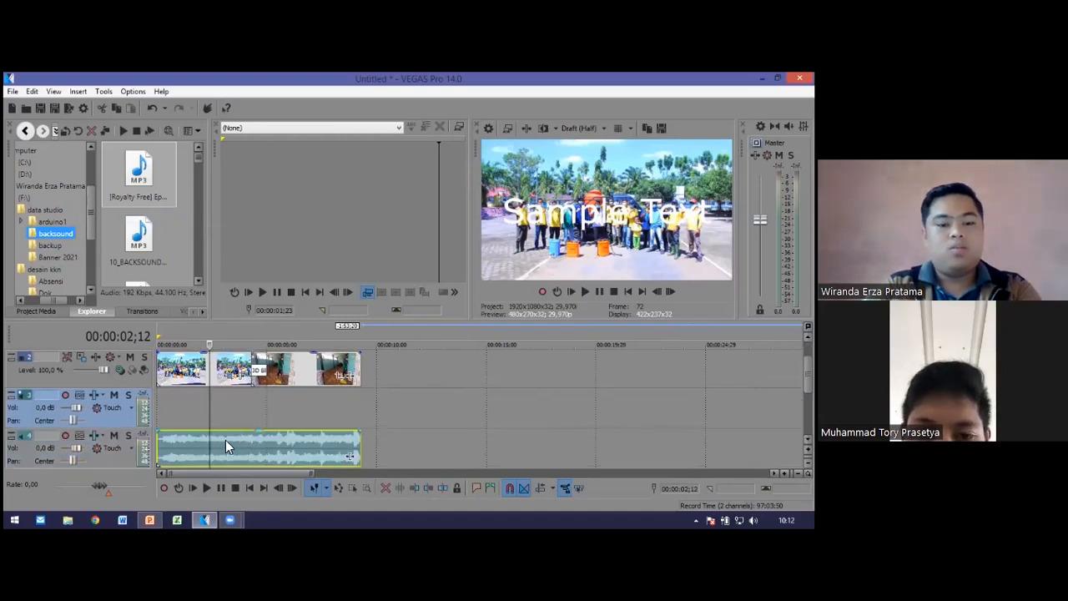
Split the backsound clip at 00:00:02;12 and 00:00:03;08, and paste a copy of the section between onto the audio track above at 00:00:02;12
click(228, 442)
key(s)
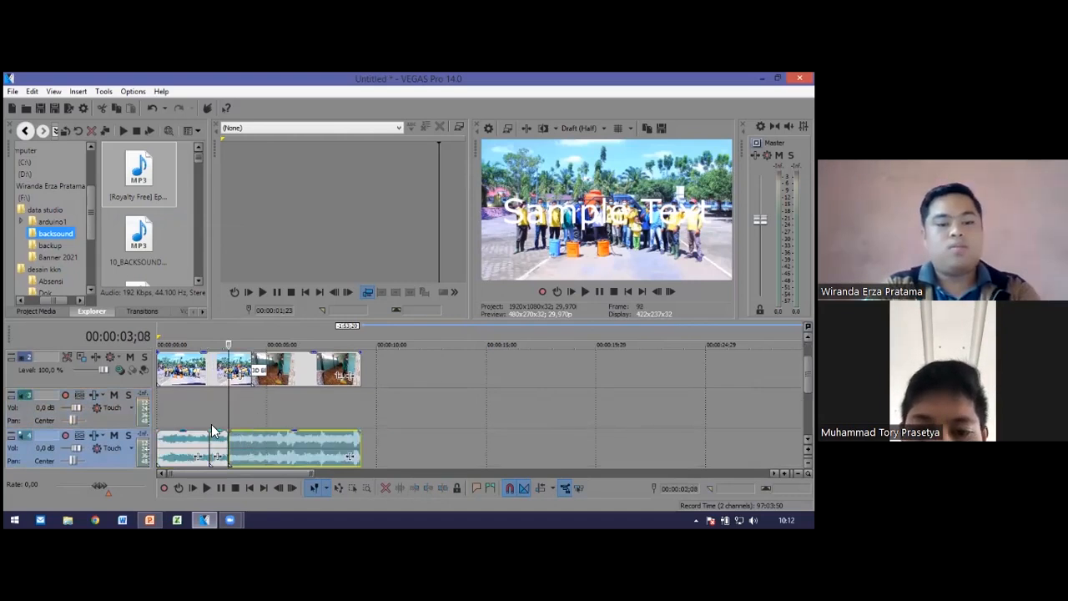
click(209, 407)
key(s)
key(ctrl+v)
click(248, 406)
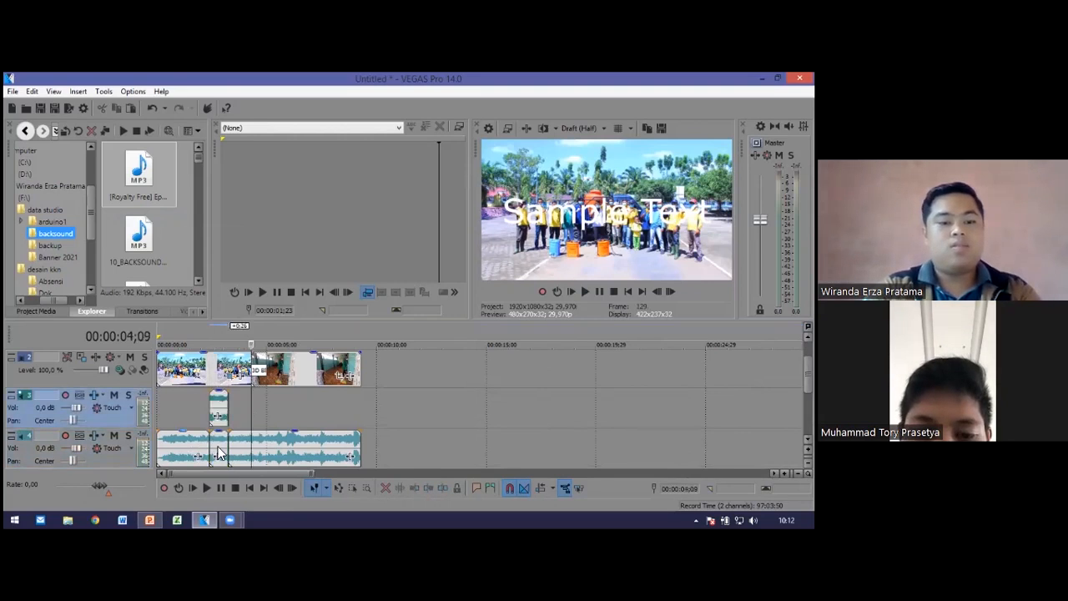
click(120, 467)
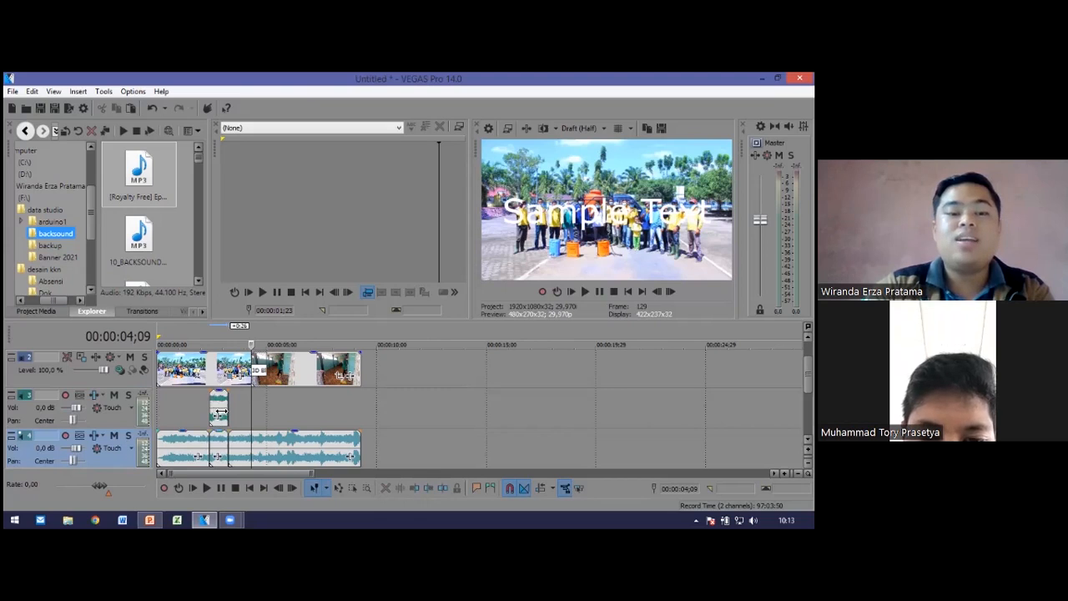
click(219, 412)
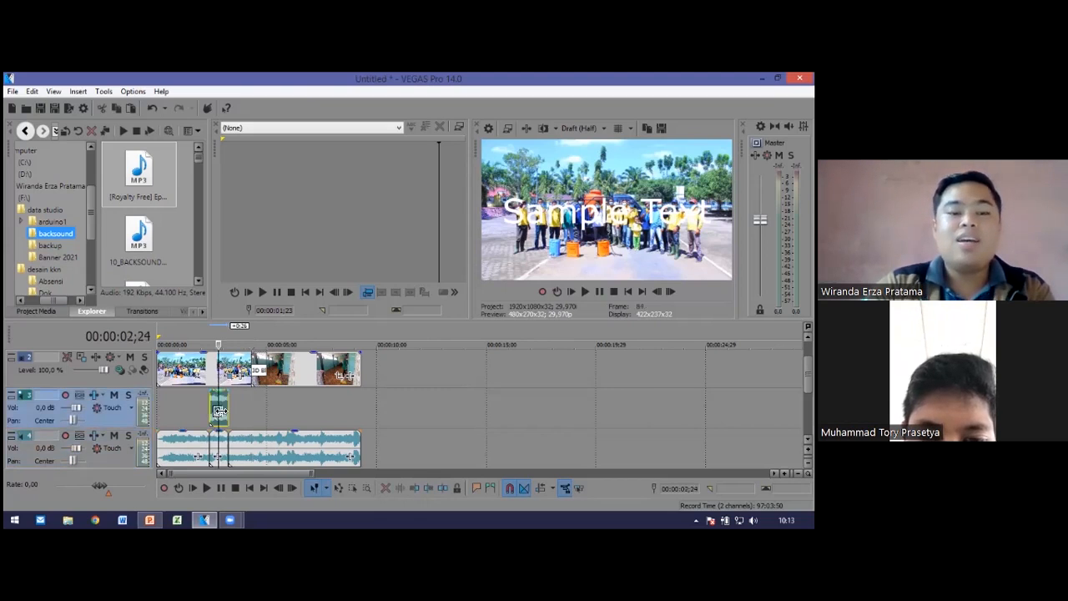
click(223, 458)
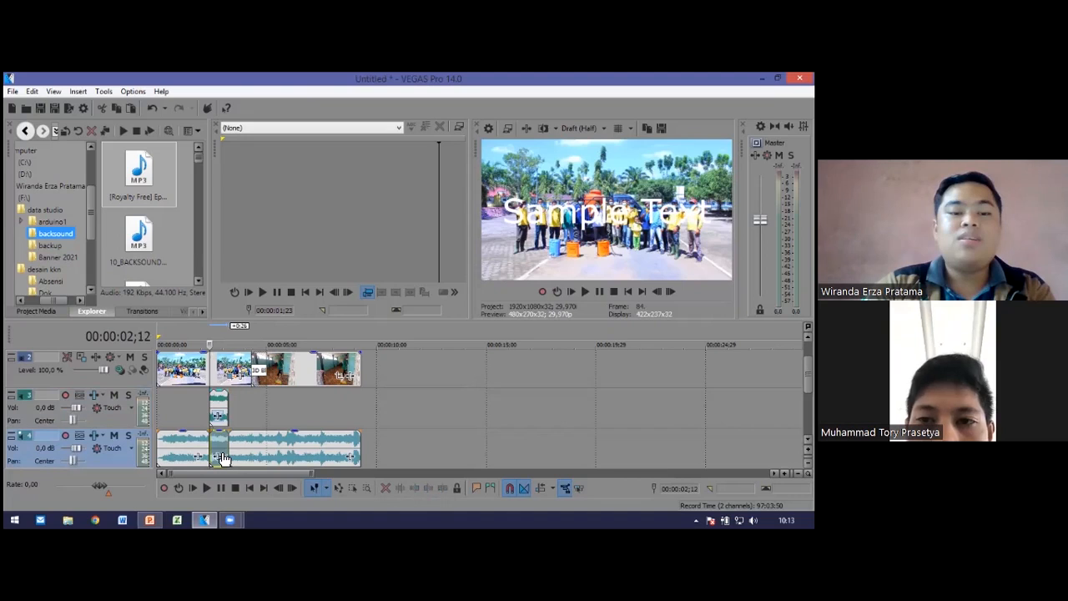
click(215, 443)
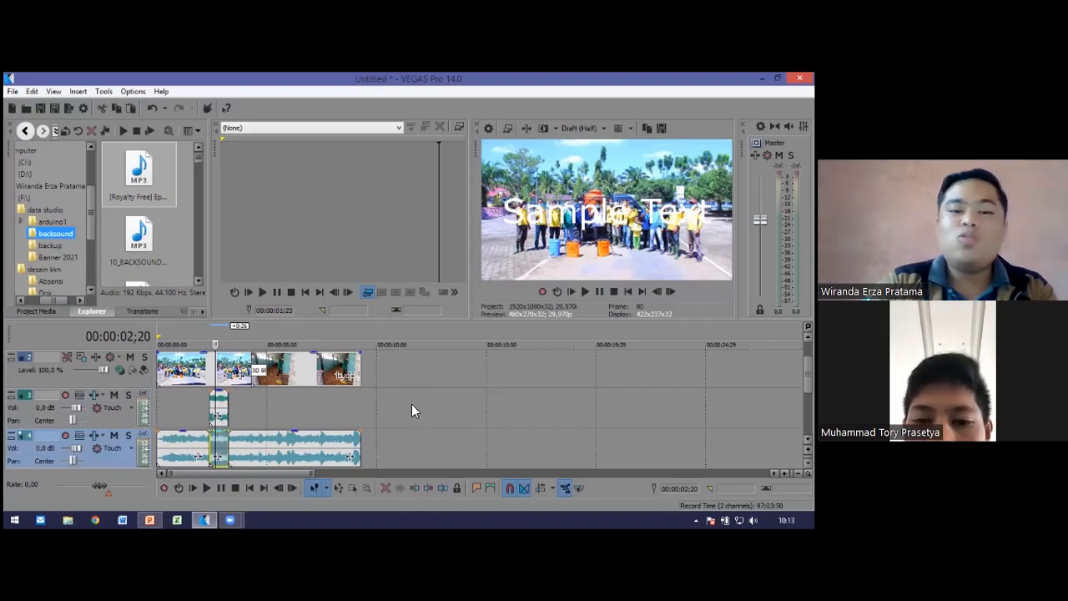
Try lowering the gain of the short backsound copy on the upper audio track to -15.7 dB, and undo the change
scroll(412, 393, up, 5)
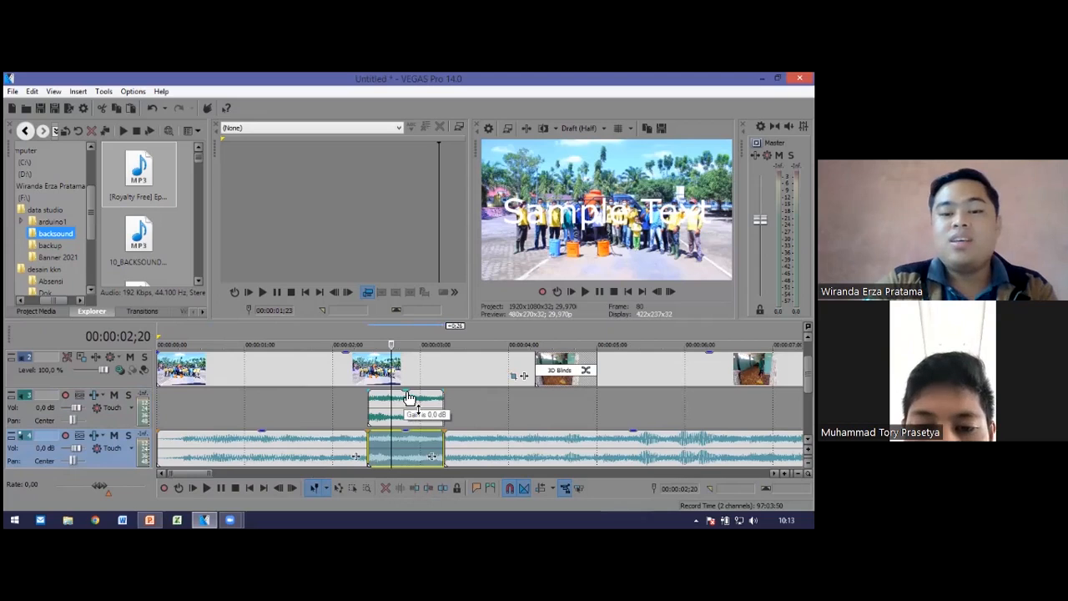
click(409, 398)
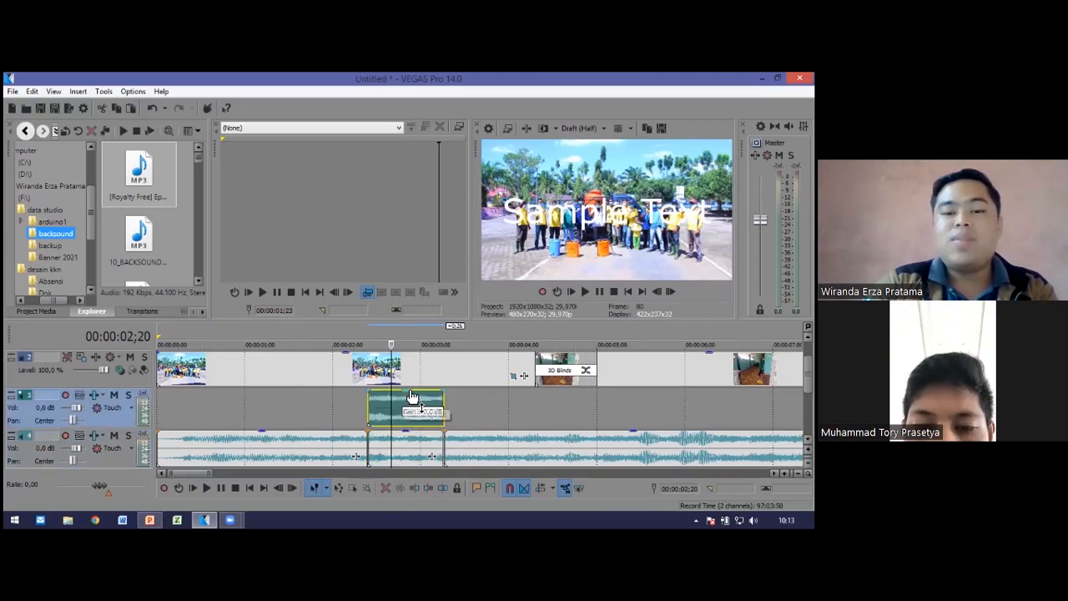
drag(409, 398, 421, 426)
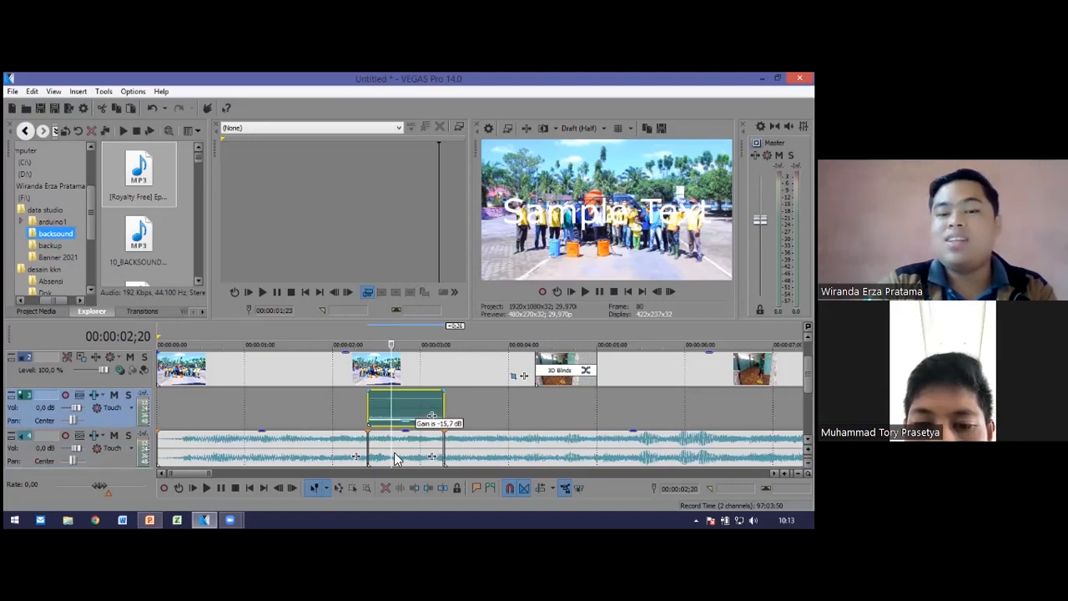
key(ctrl+z)
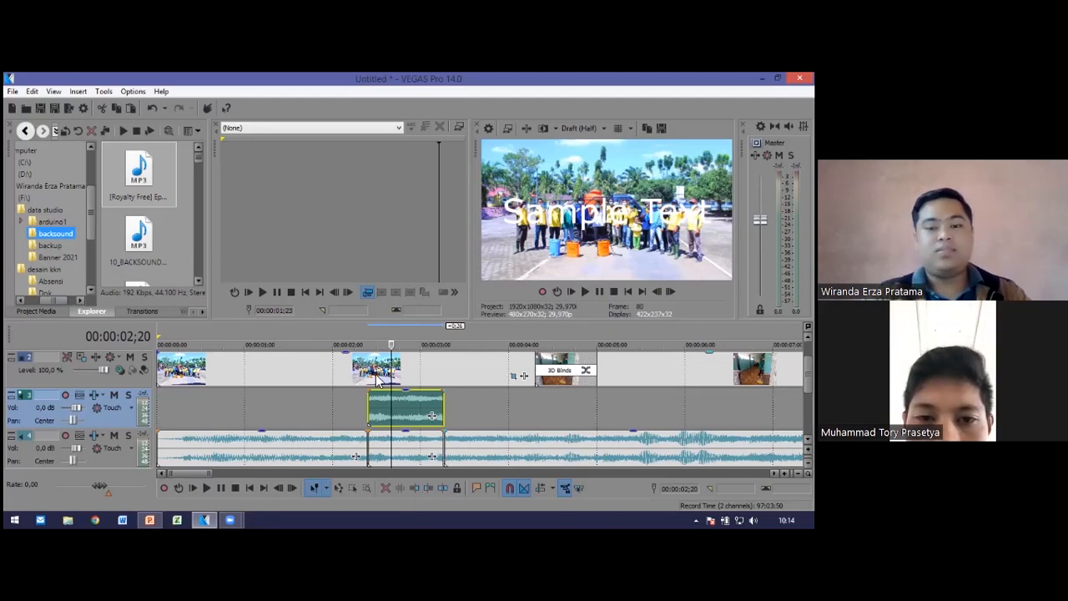
scroll(319, 423, down, 2)
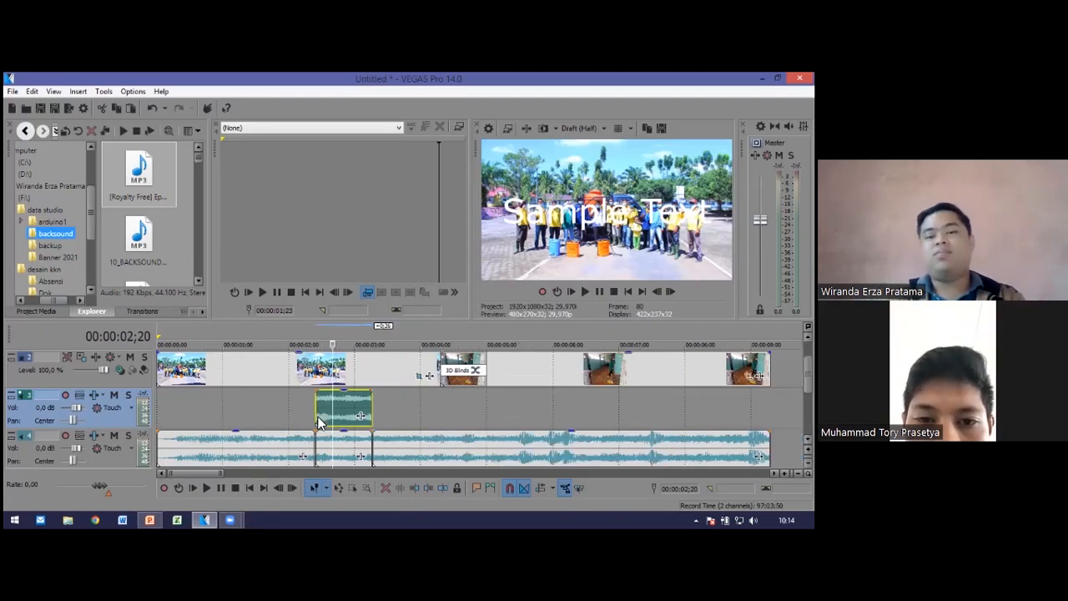